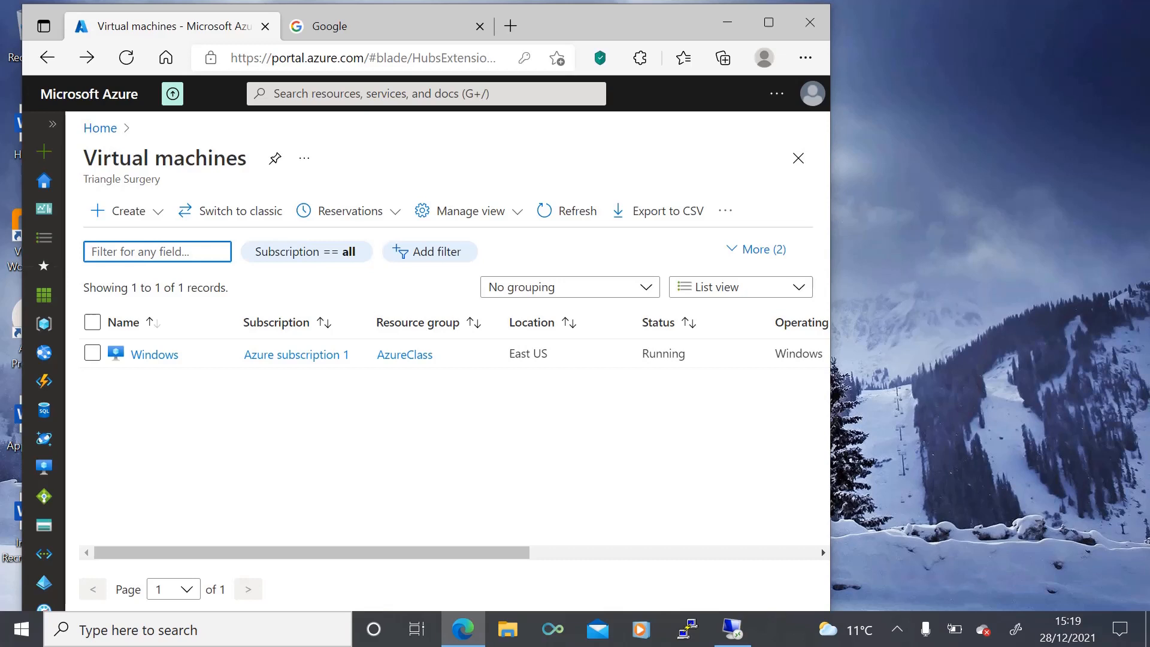
Open the overview of the Windows virtual machine and switch to its Remote Desktop session
left_click(162, 358)
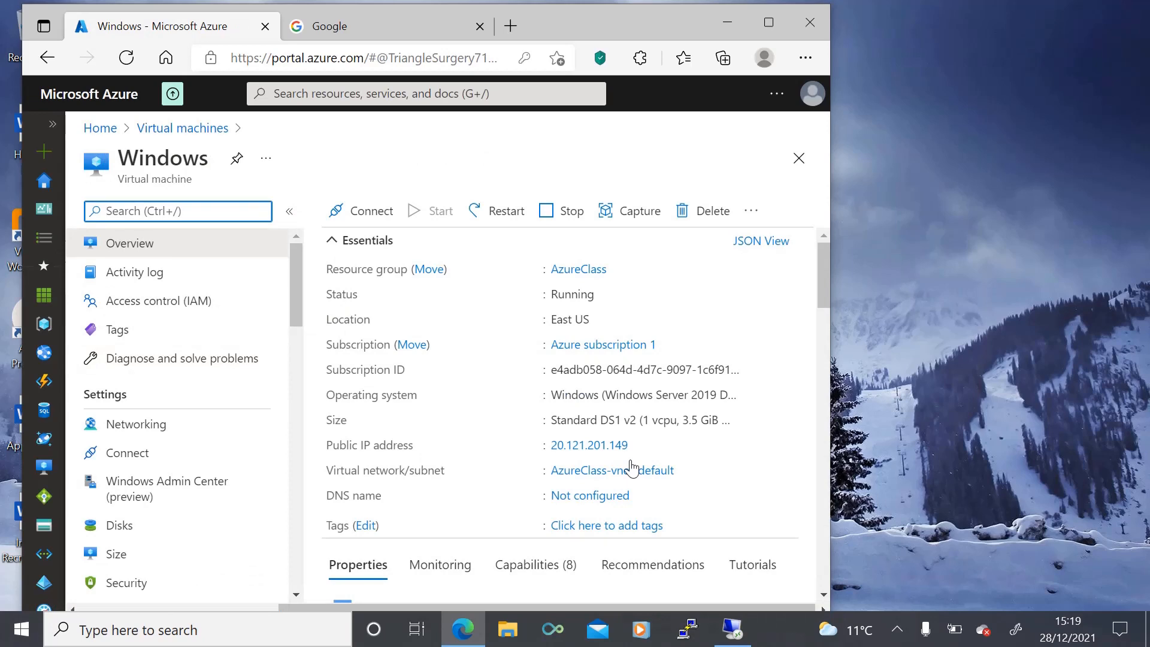
left_click(733, 628)
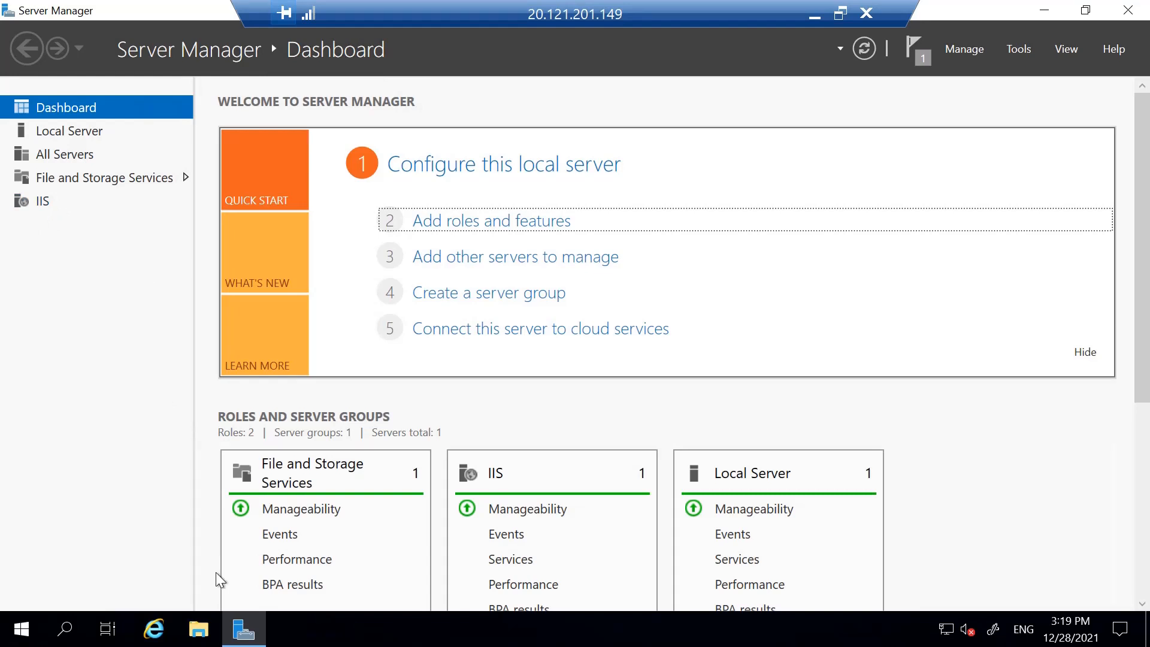
Browse to the C:\Windows\System32\Sysprep folder on the remote server
left_click(198, 628)
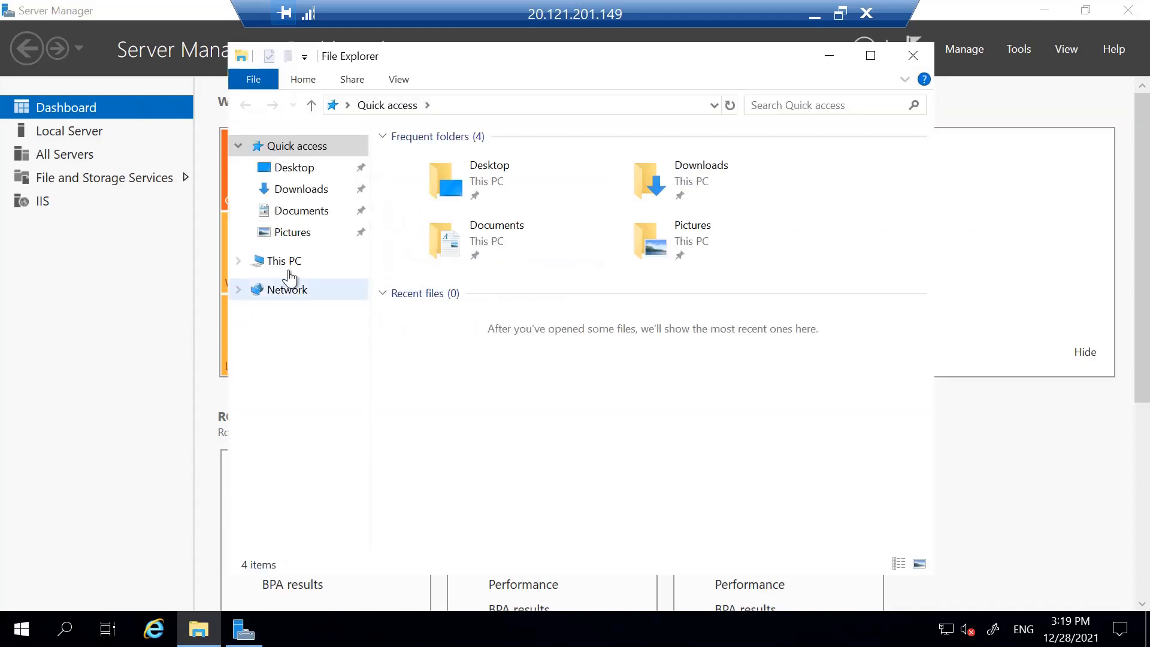
left_click(286, 262)
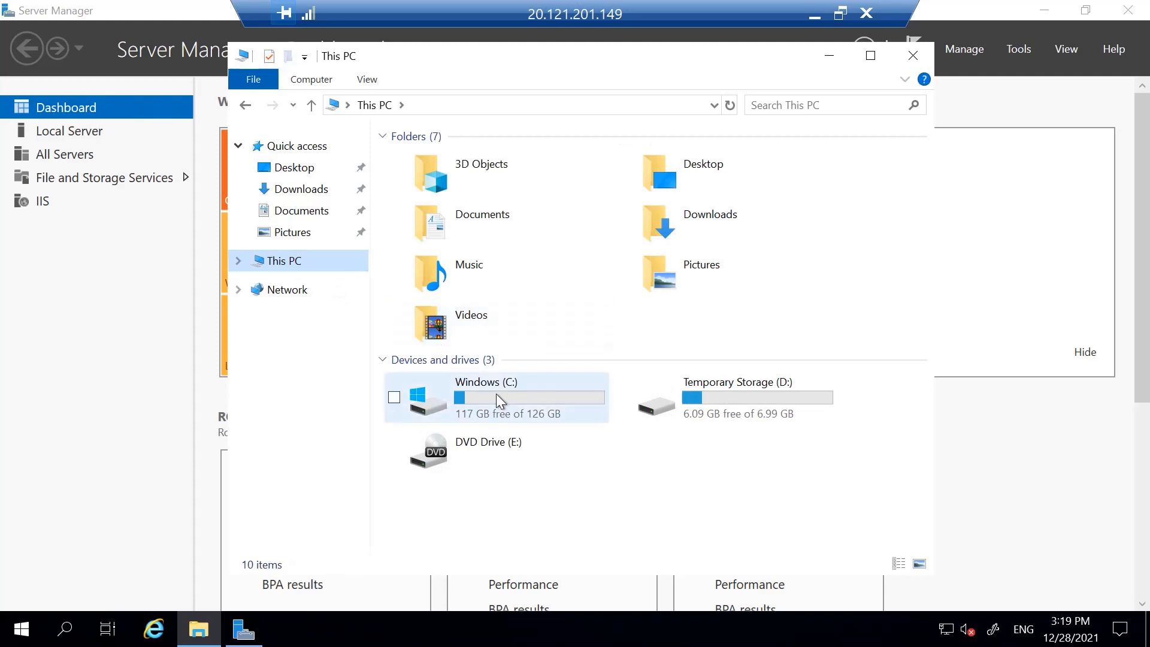
double_click(496, 393)
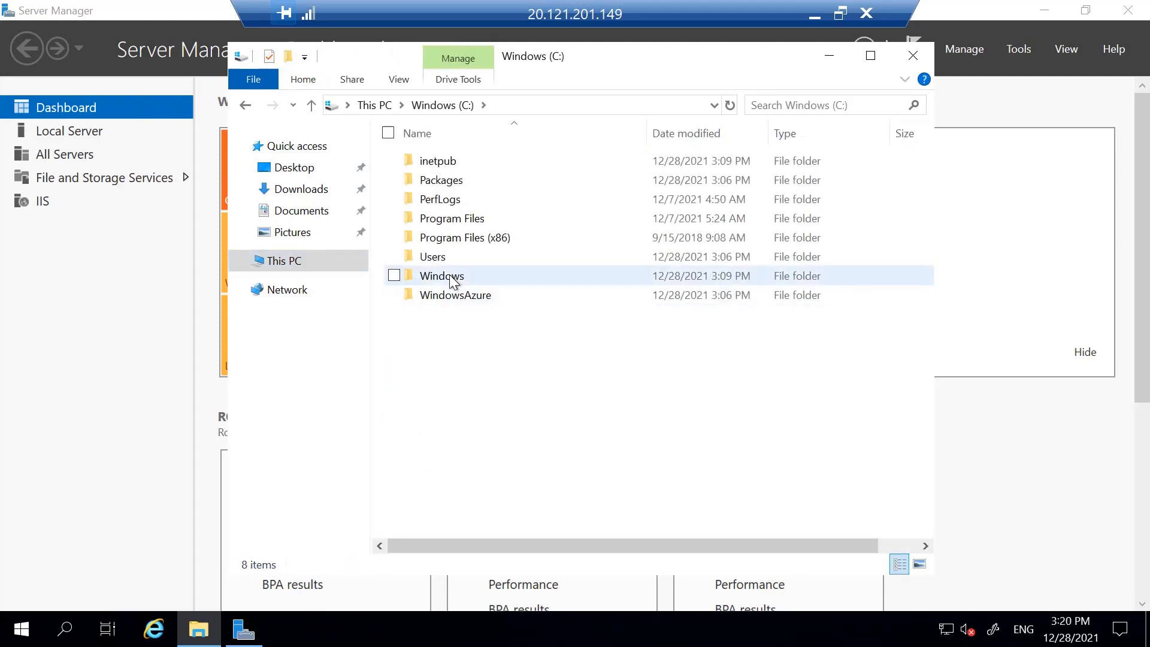
double_click(443, 276)
scroll(450, 280, "down", 2)
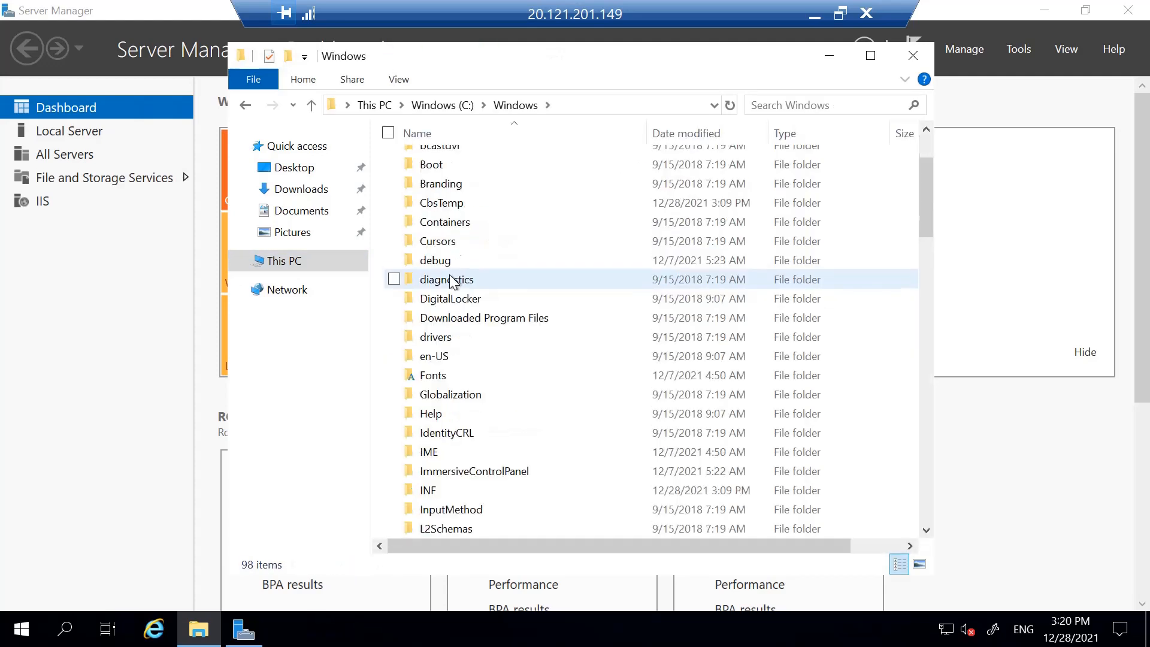
scroll(450, 280, "down", 8)
scroll(450, 280, "down", 3)
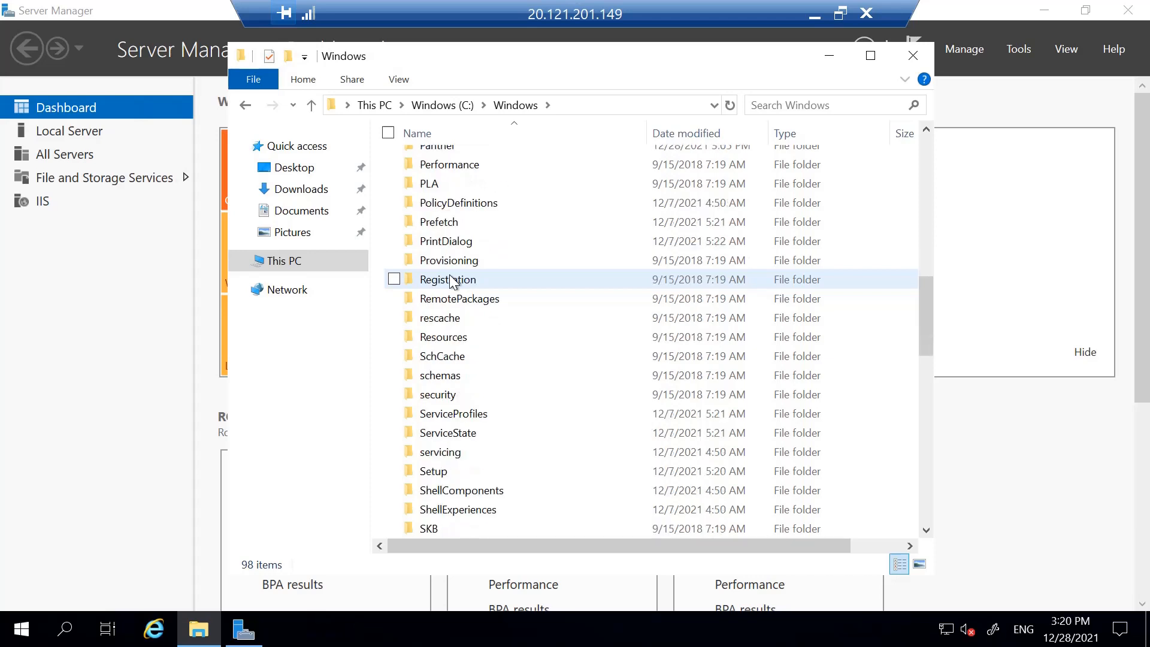
scroll(451, 280, "down", 2)
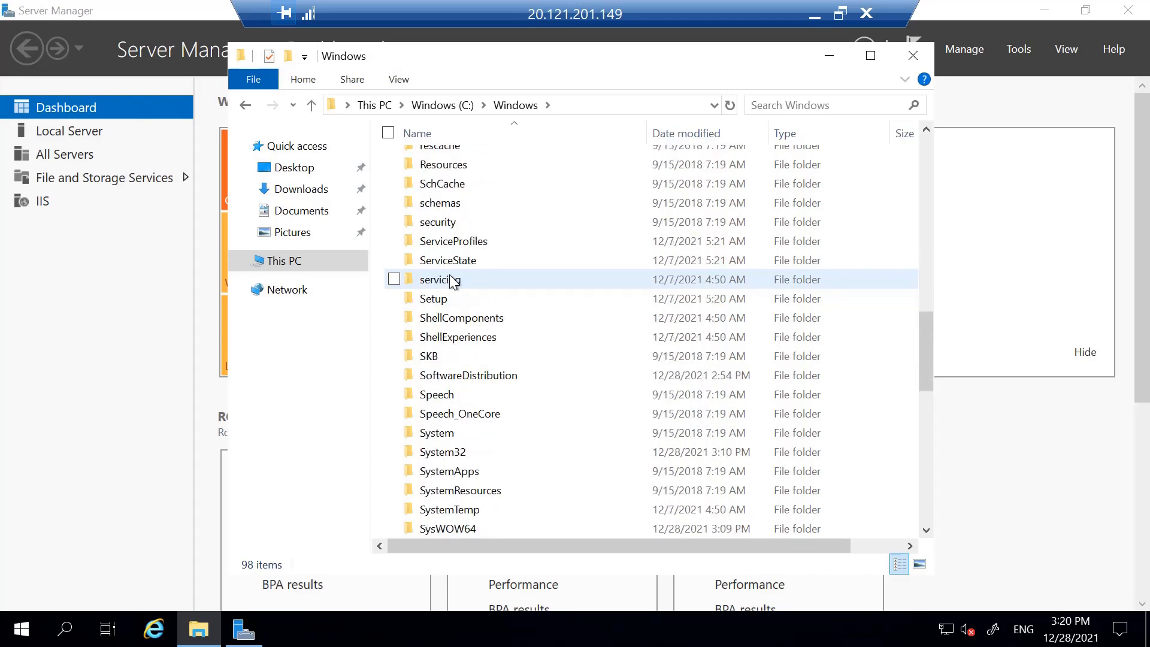
double_click(452, 455)
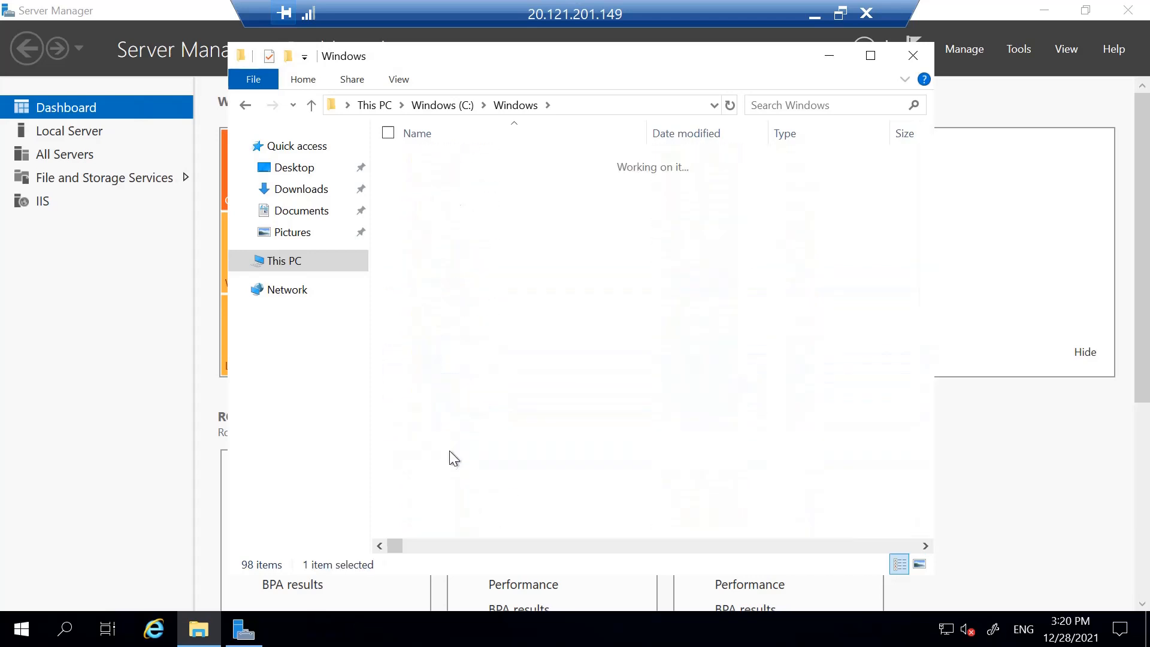
scroll(453, 392, "down", 20)
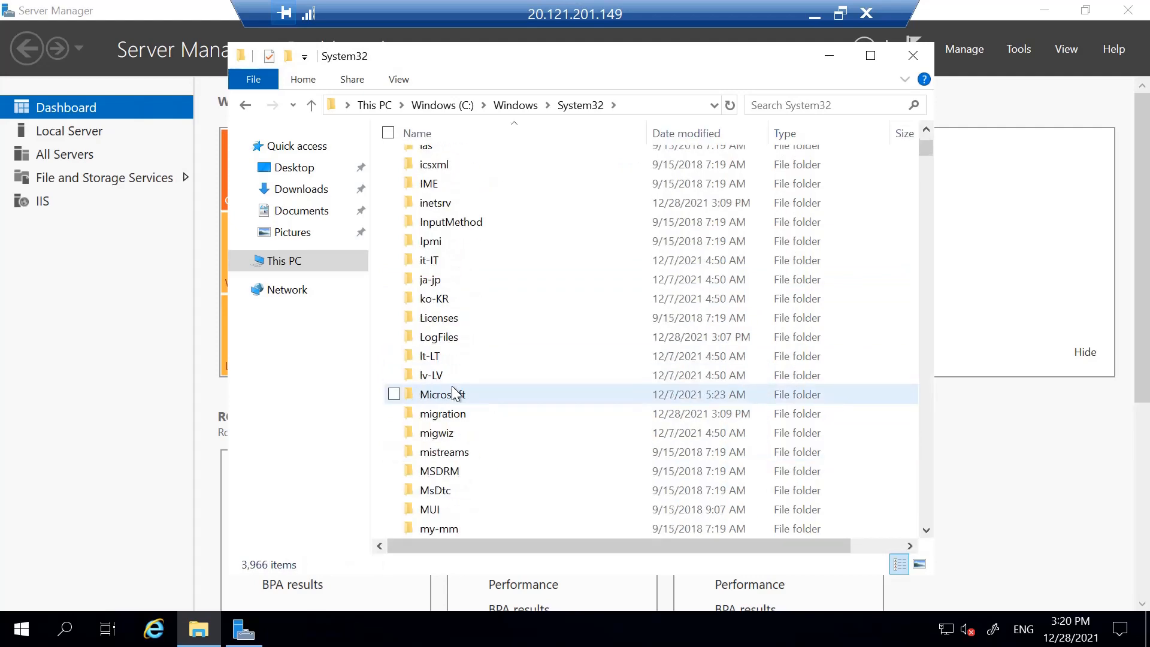
scroll(454, 392, "down", 6)
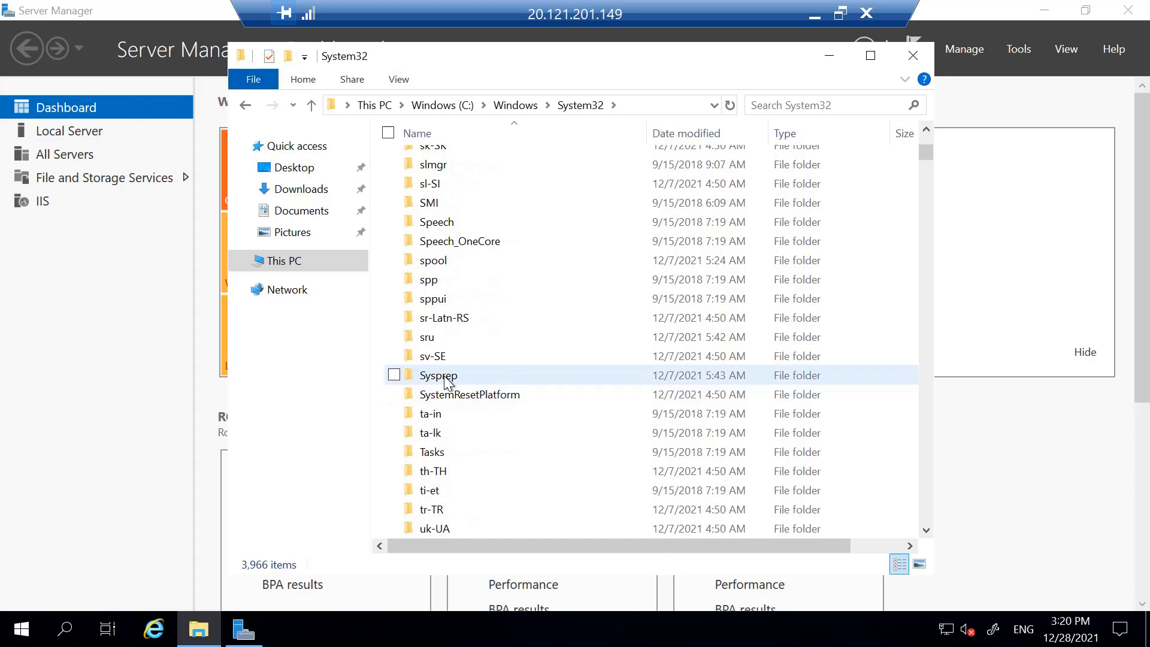
double_click(444, 377)
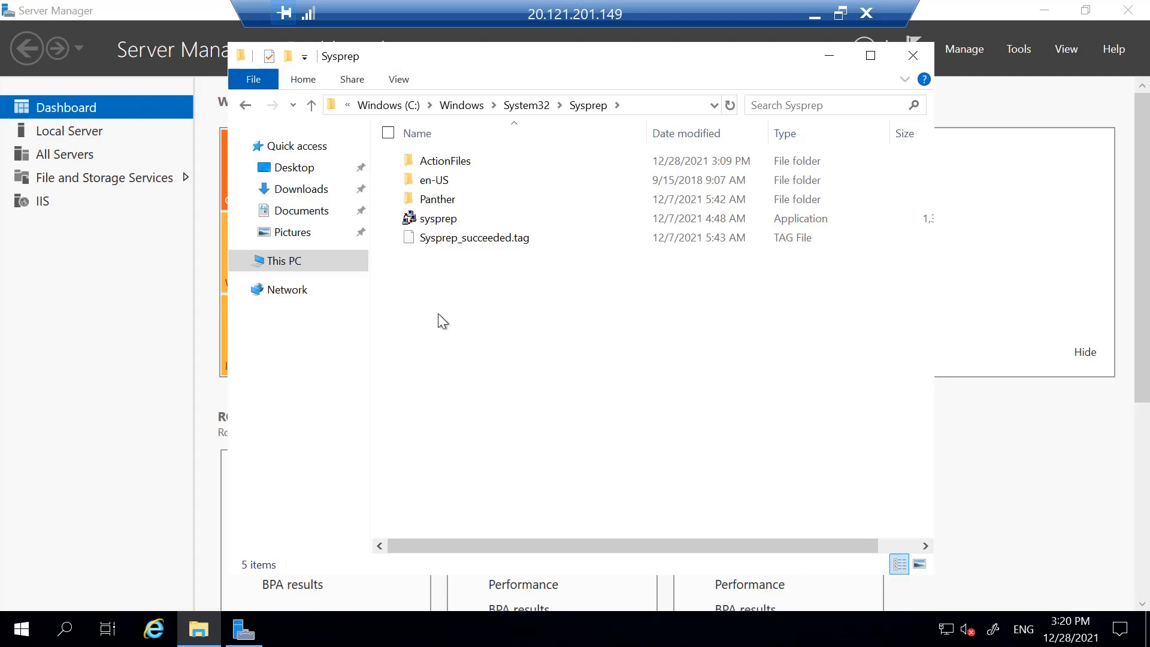
Run sysprep with Generalize enabled and the shutdown option set to Shutdown, and dismiss the ended remote session's notice
right_click(434, 219)
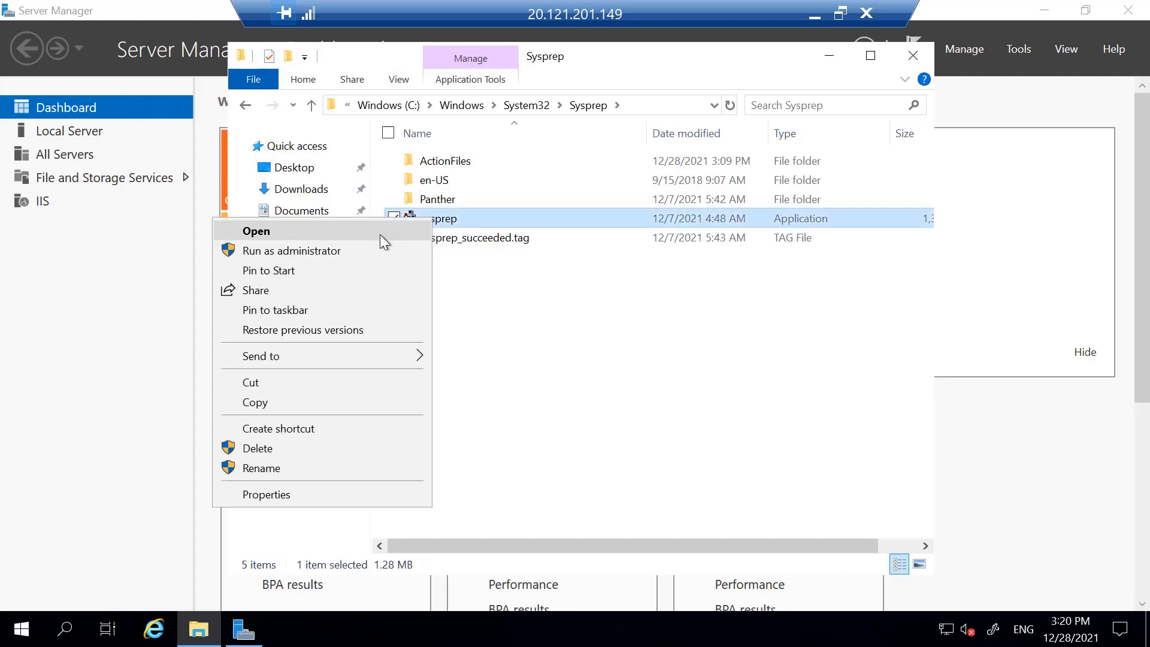
left_click(380, 235)
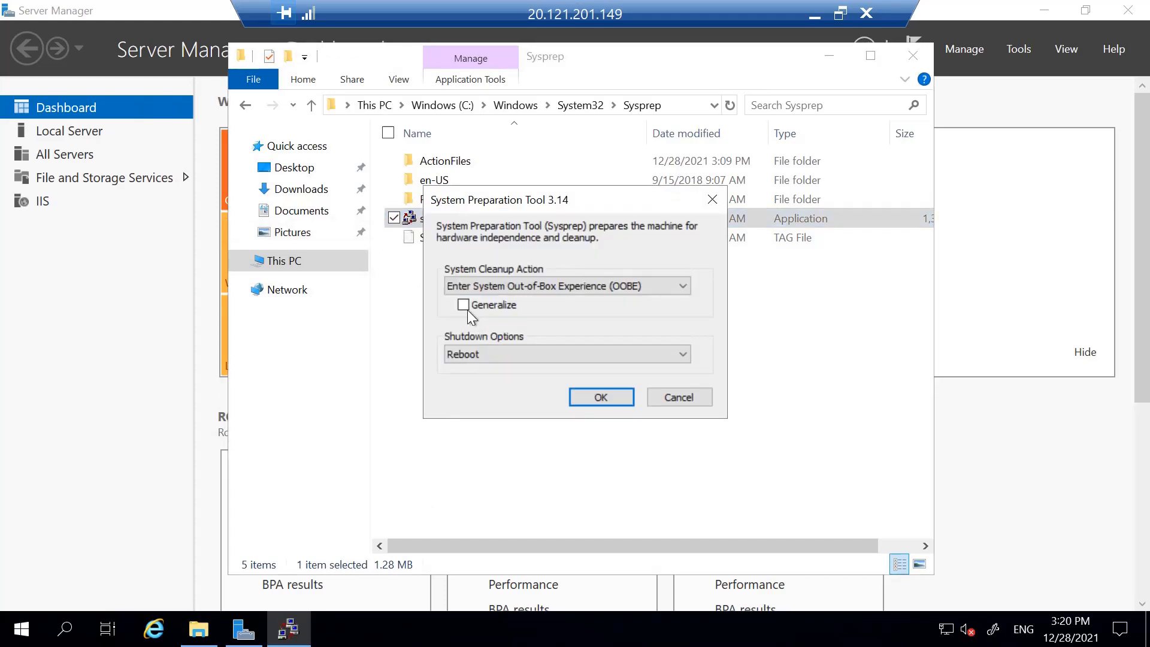
left_click(463, 304)
left_click(473, 352)
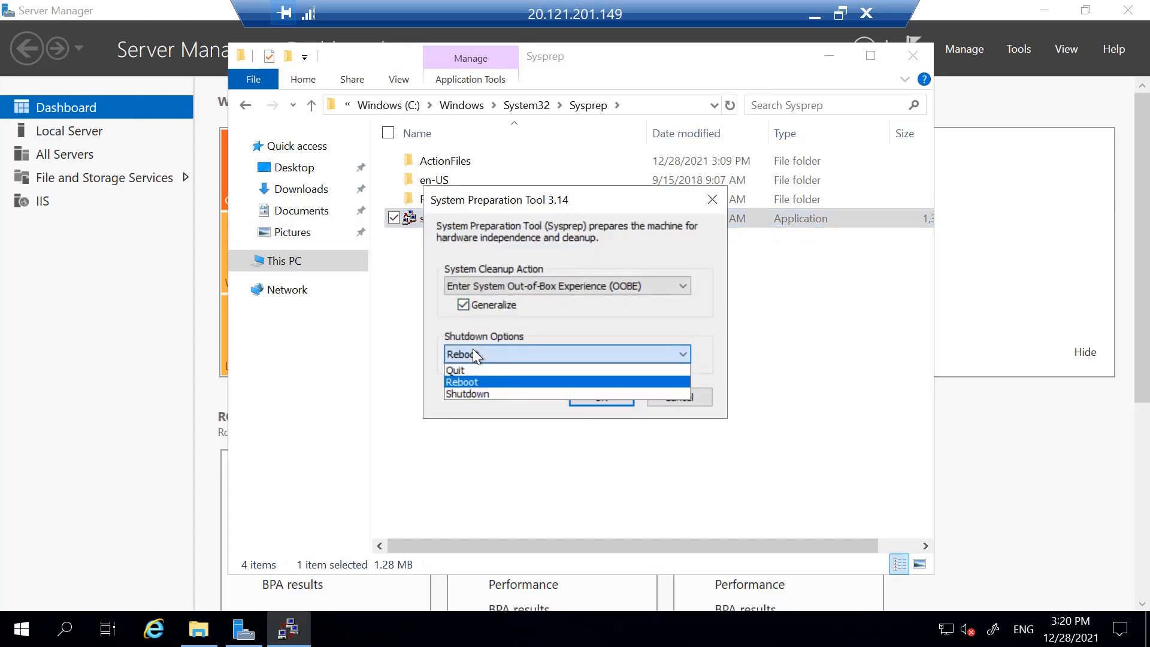
left_click(474, 393)
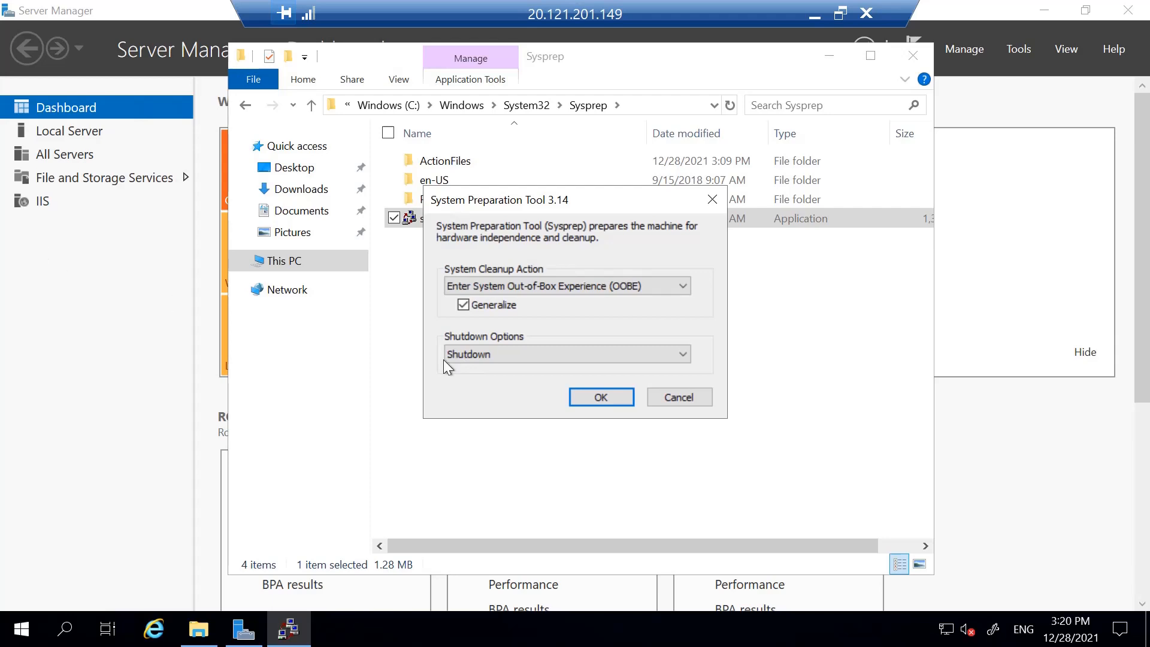
left_click(598, 398)
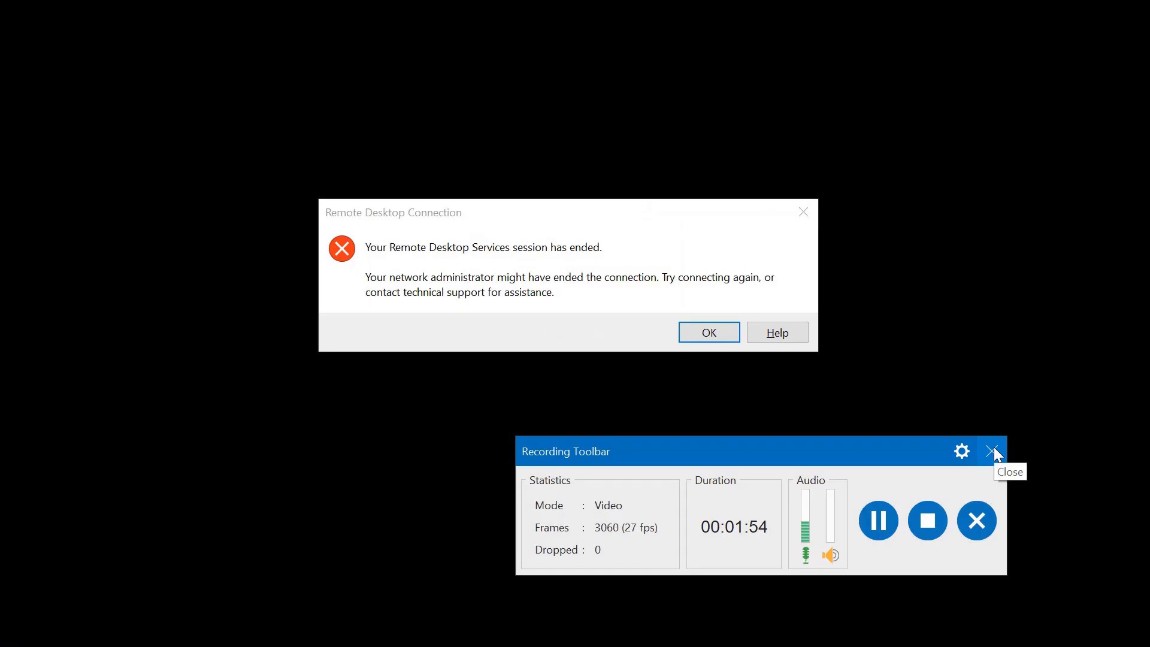
left_click(994, 449)
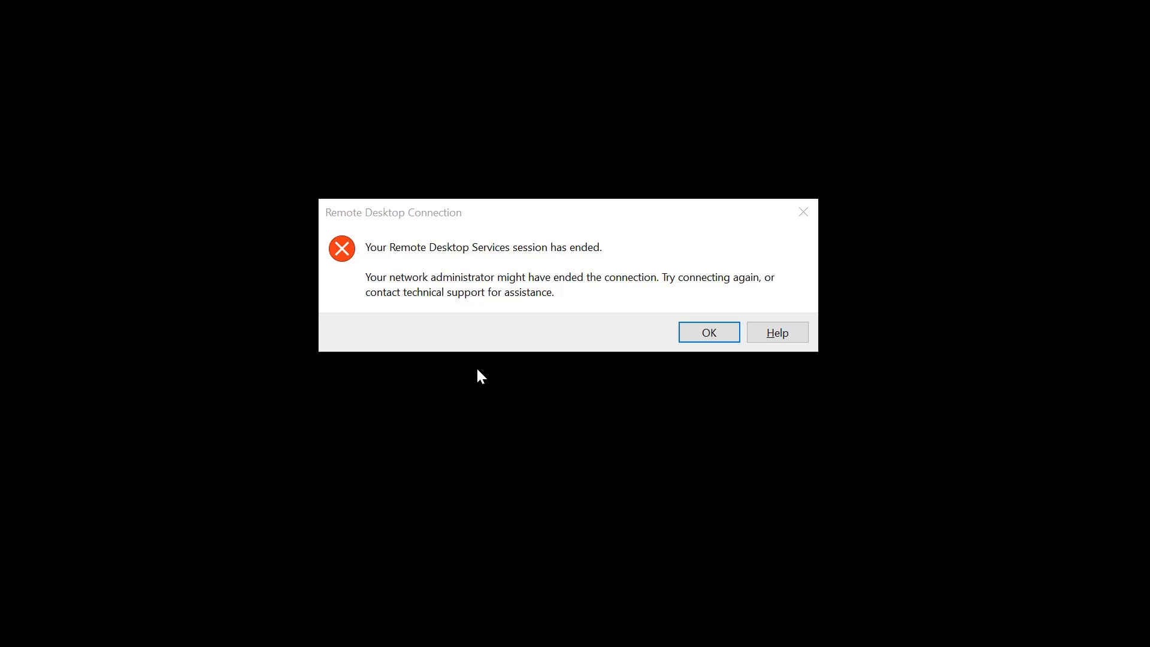
left_click(712, 333)
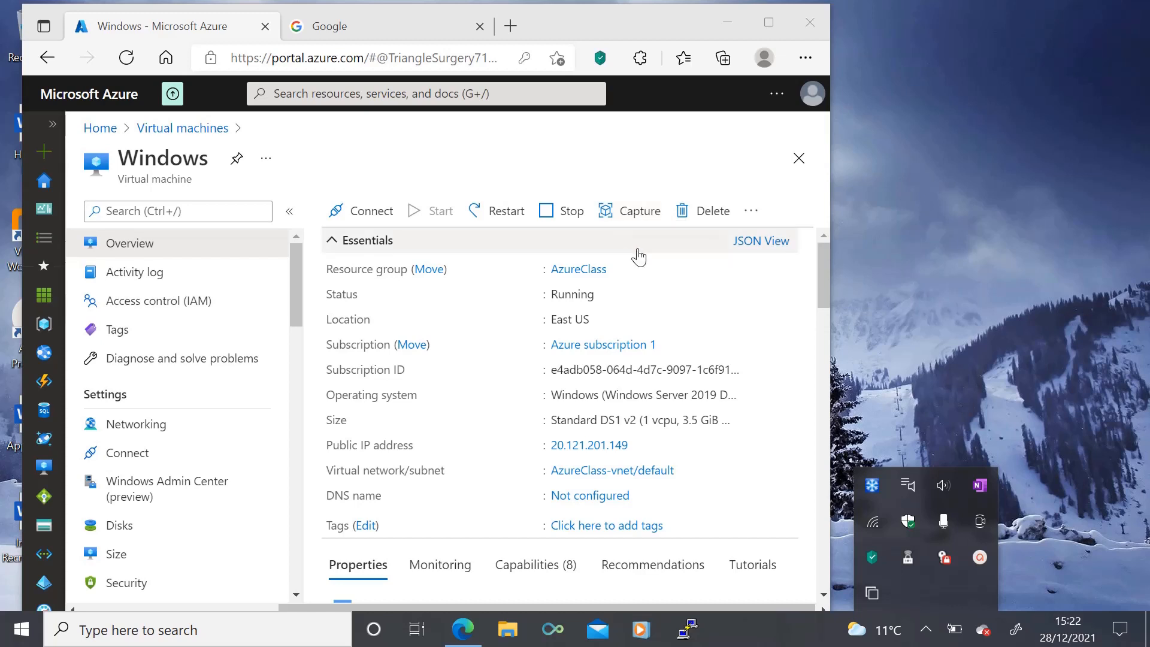
Capture the Windows virtual machine as a managed image only, with automatic deletion of the virtual machine after the image is created
left_click(630, 217)
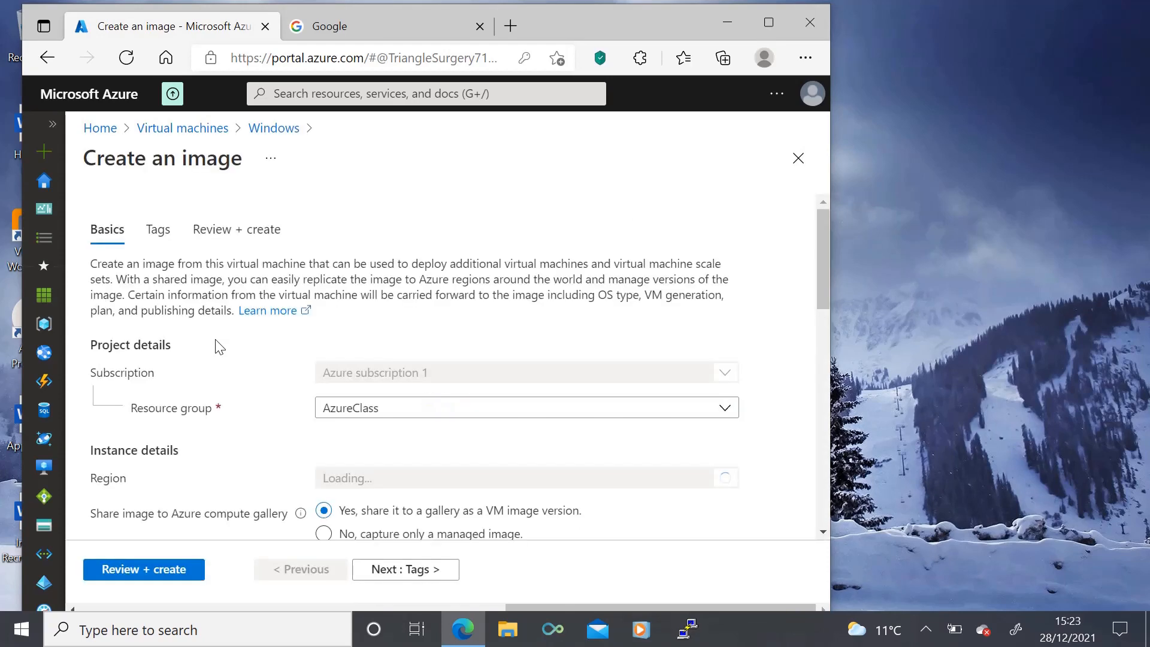
scroll(217, 346, "down", 3)
scroll(221, 349, "down", 1)
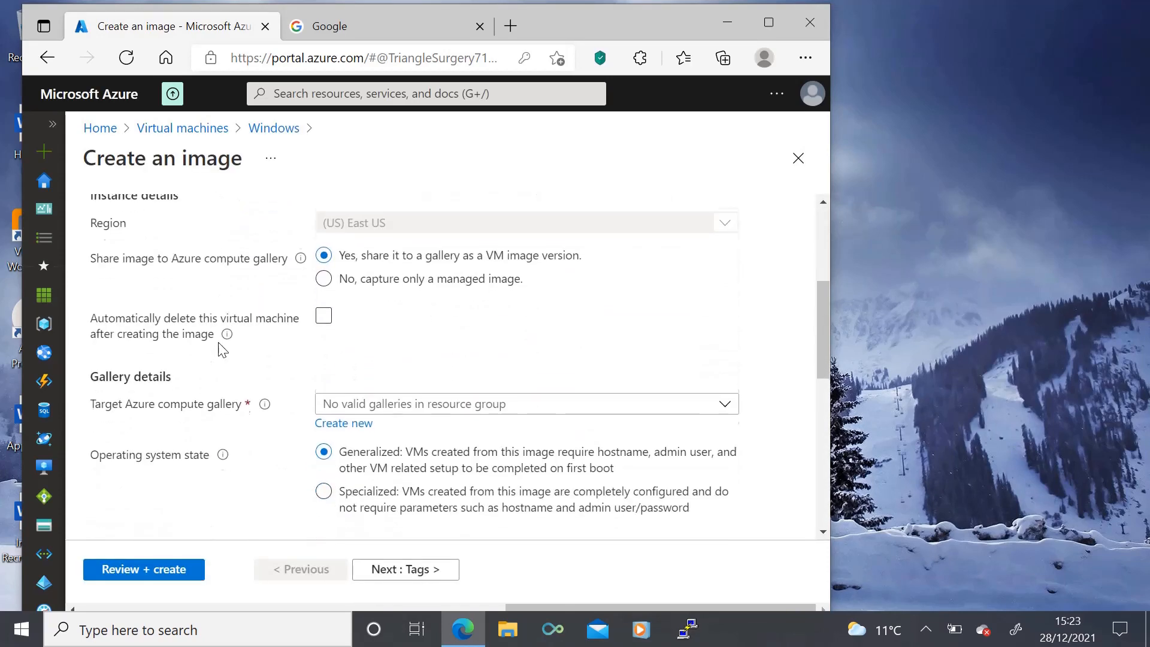
left_click(324, 274)
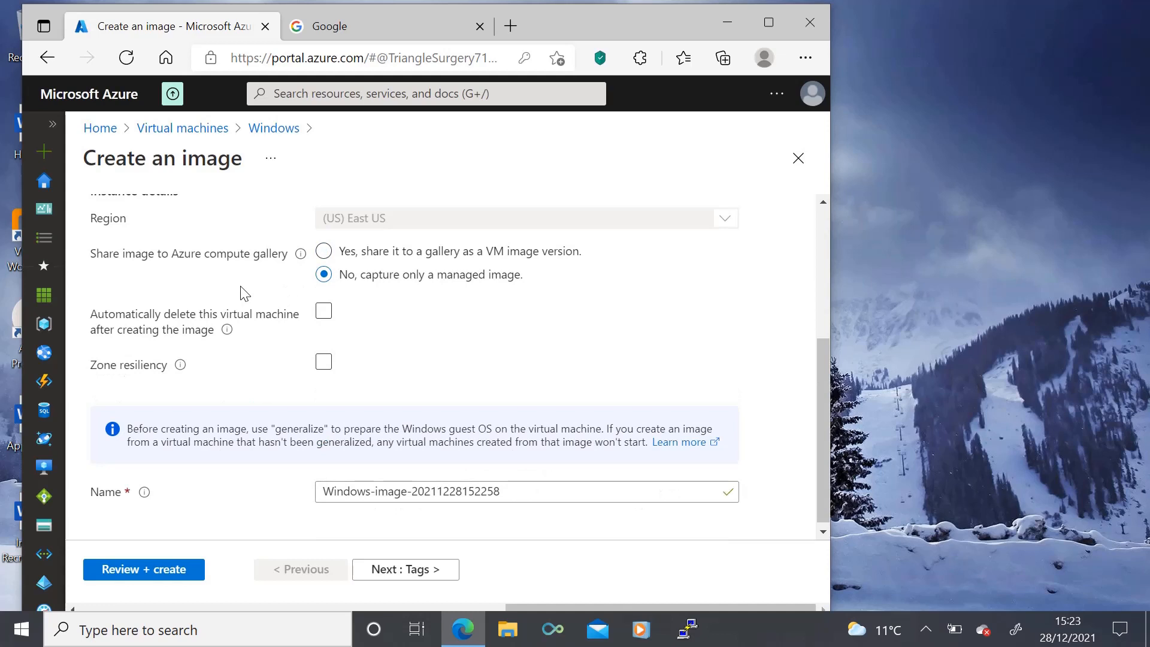
left_click(481, 319)
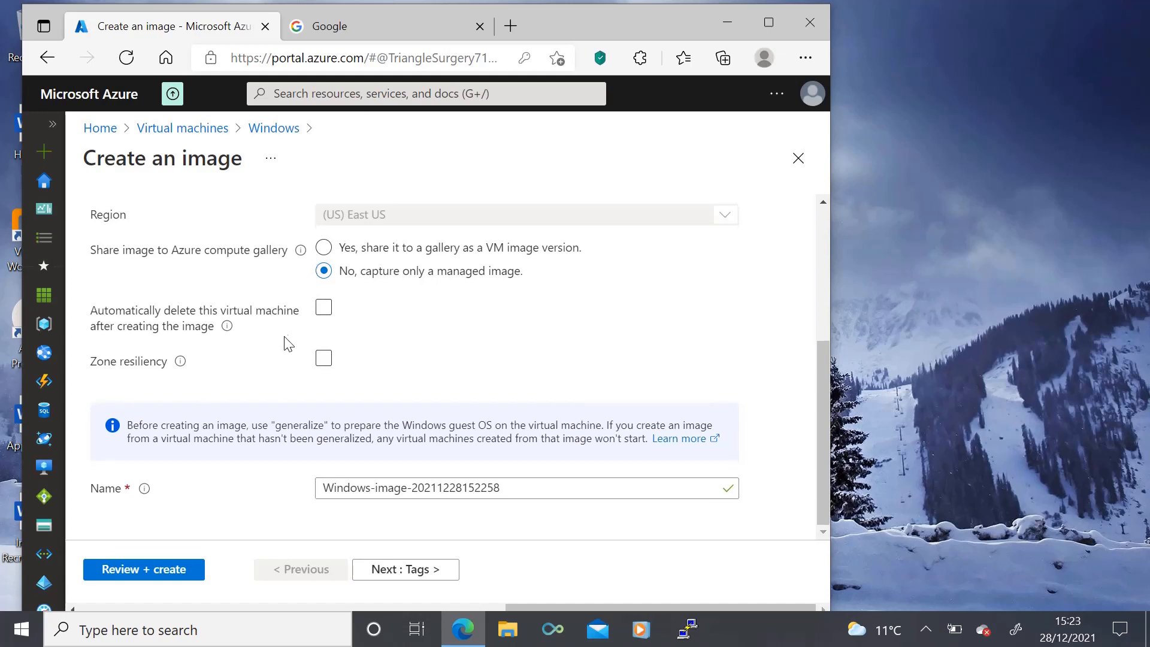
left_click(321, 310)
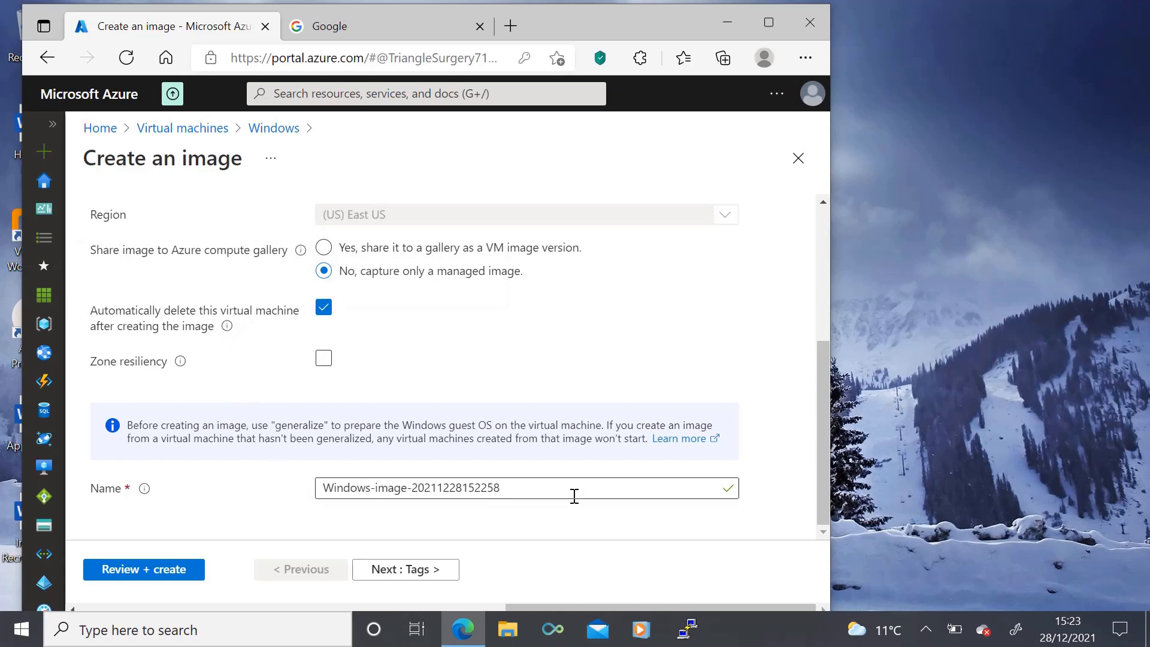
left_click(130, 570)
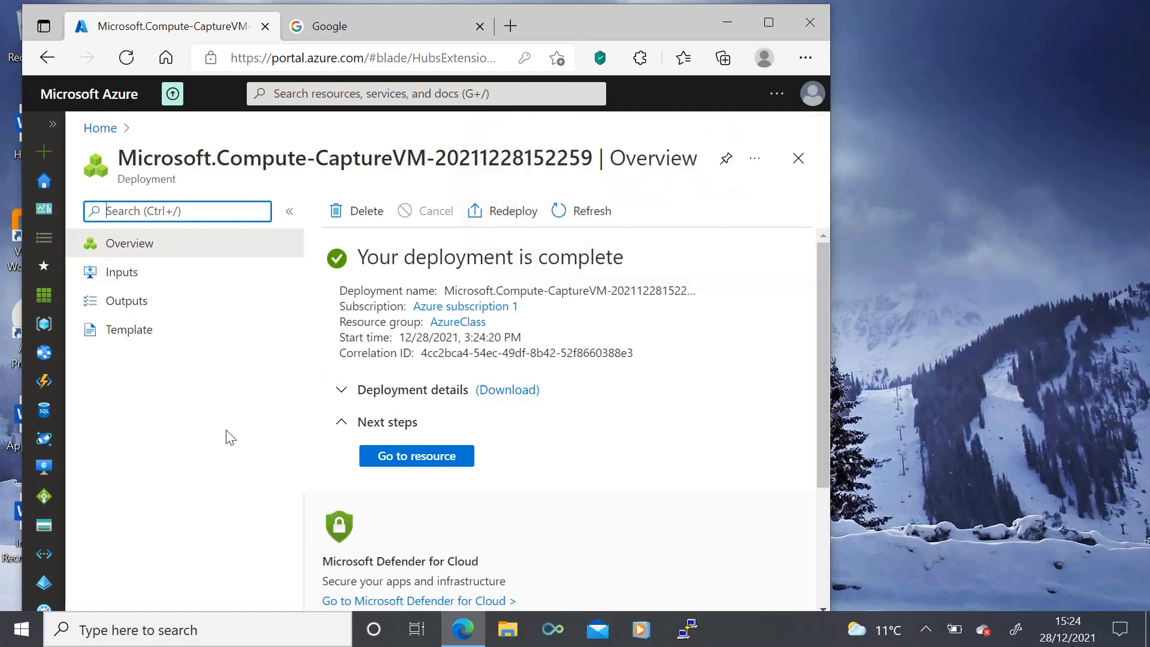
Open the captured image resource from the deployment page and review its essential details
left_click(397, 461)
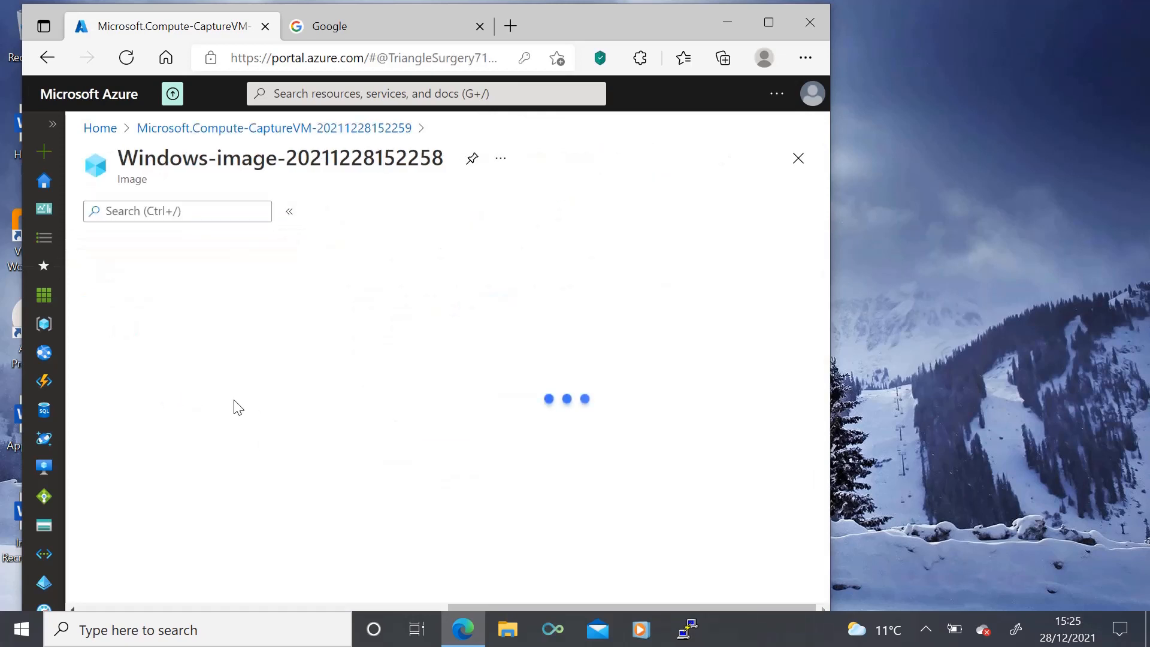
scroll(428, 442, "down", 2)
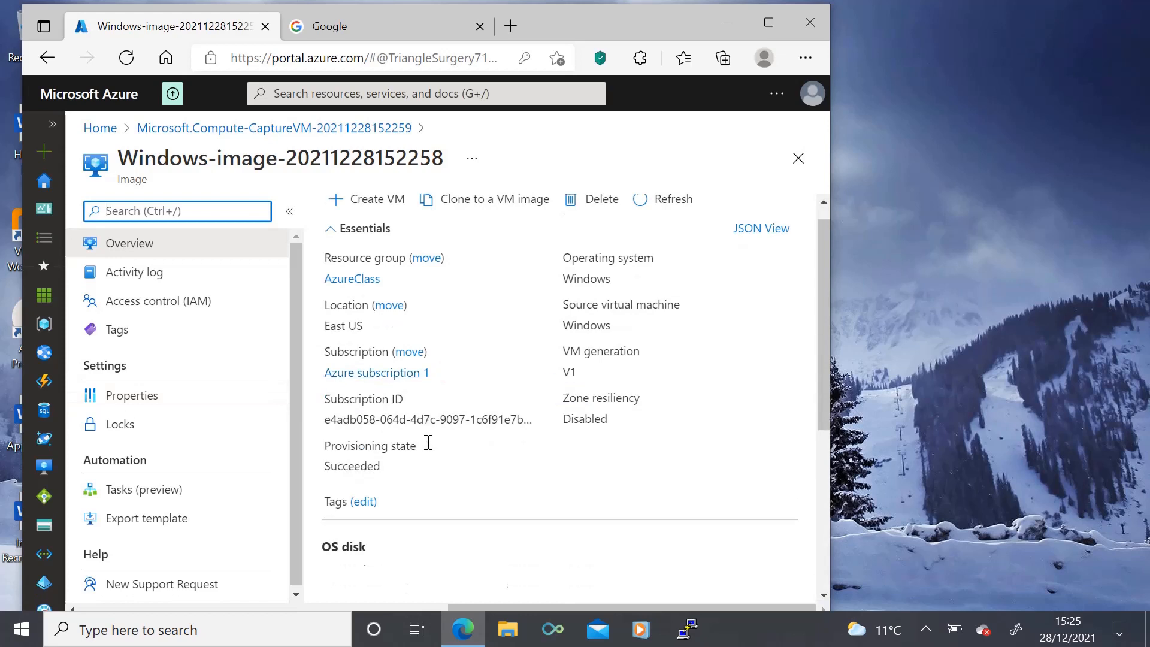
scroll(428, 441, "up", 2)
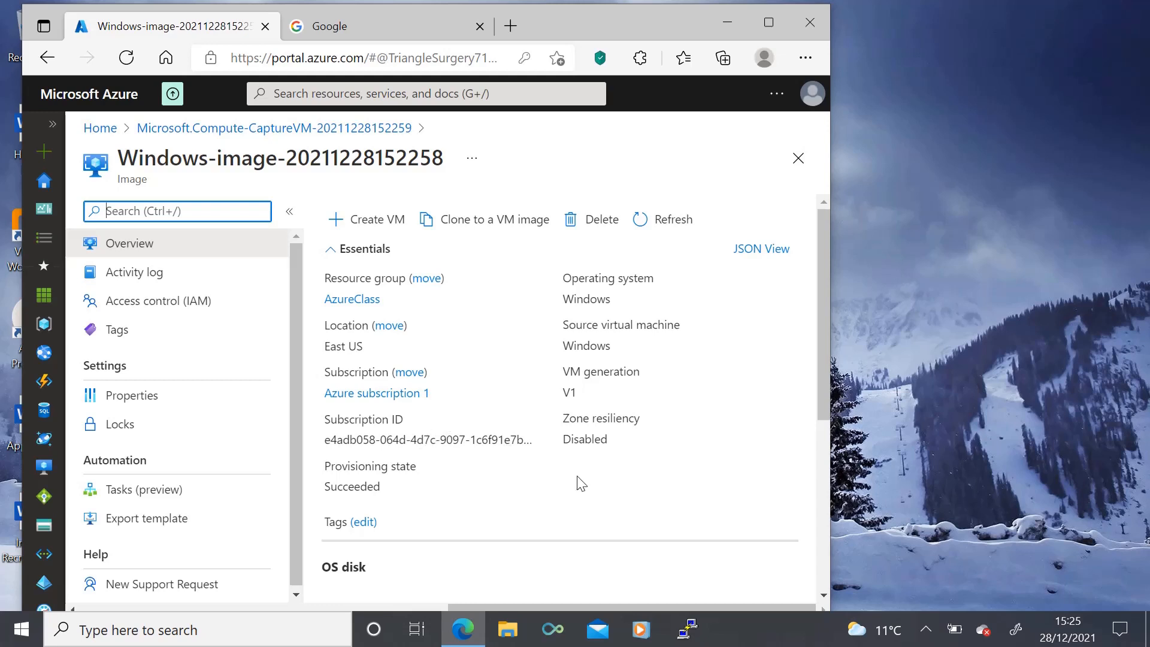
Go to the Virtual machines list and start creating a new virtual machine, collapsing the list beside the form
left_click(53, 124)
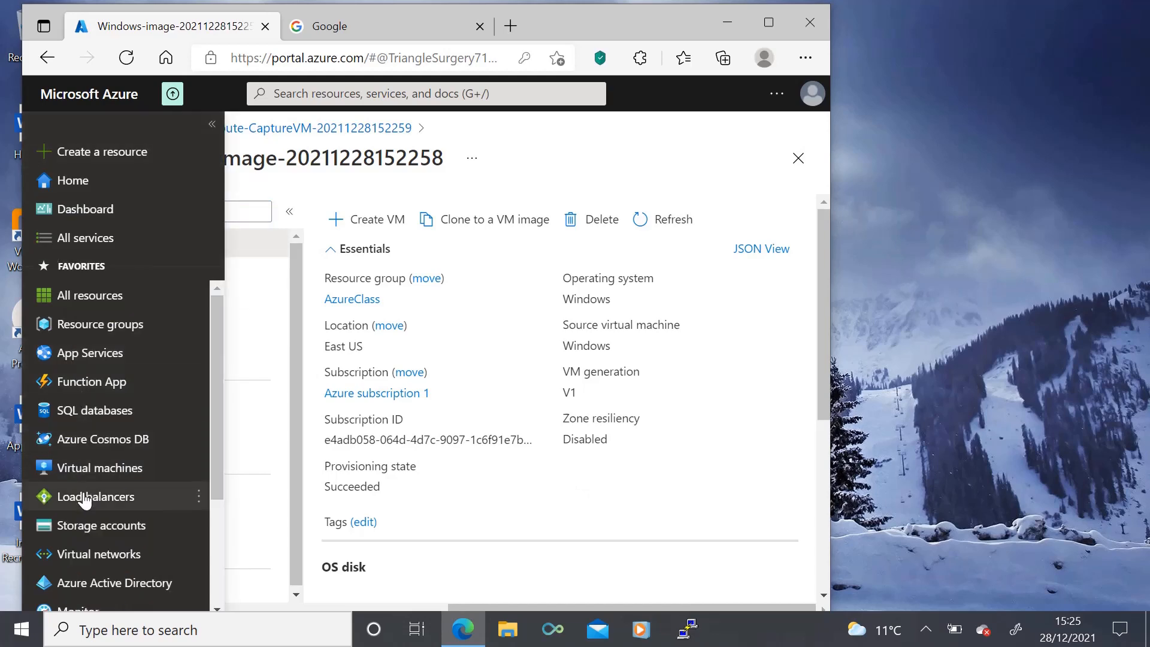
left_click(96, 468)
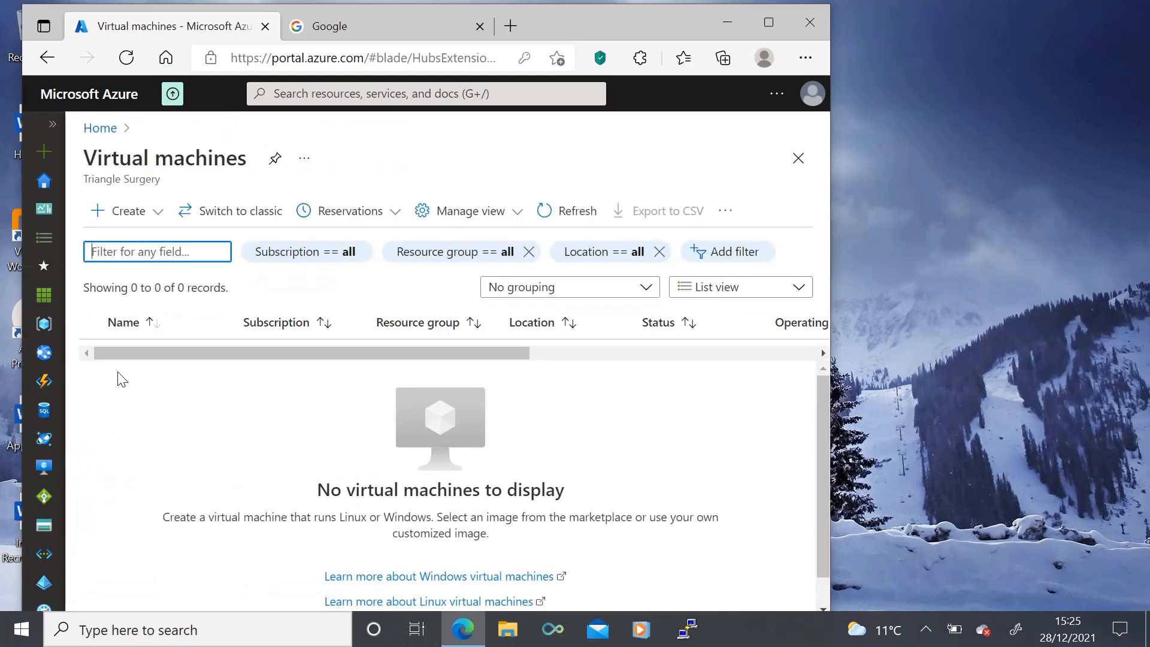
left_click(124, 212)
left_click(130, 240)
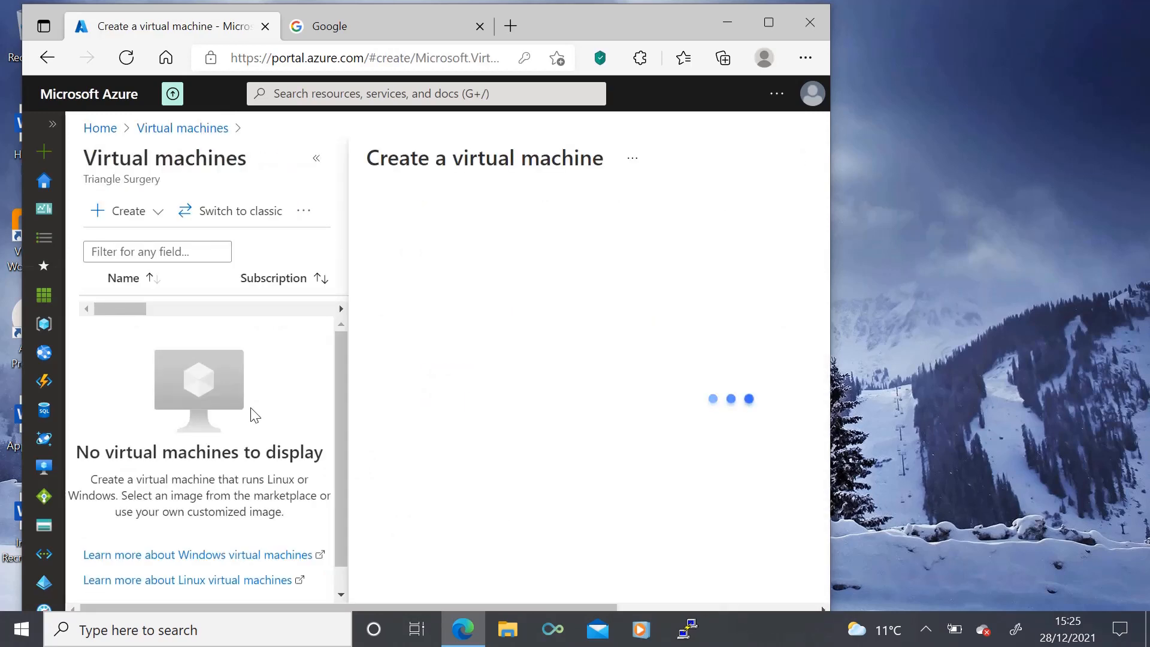
left_click(316, 158)
Assign the new virtual machine to the AzureClass resource group and name it Windows
scroll(384, 413, "down", 1)
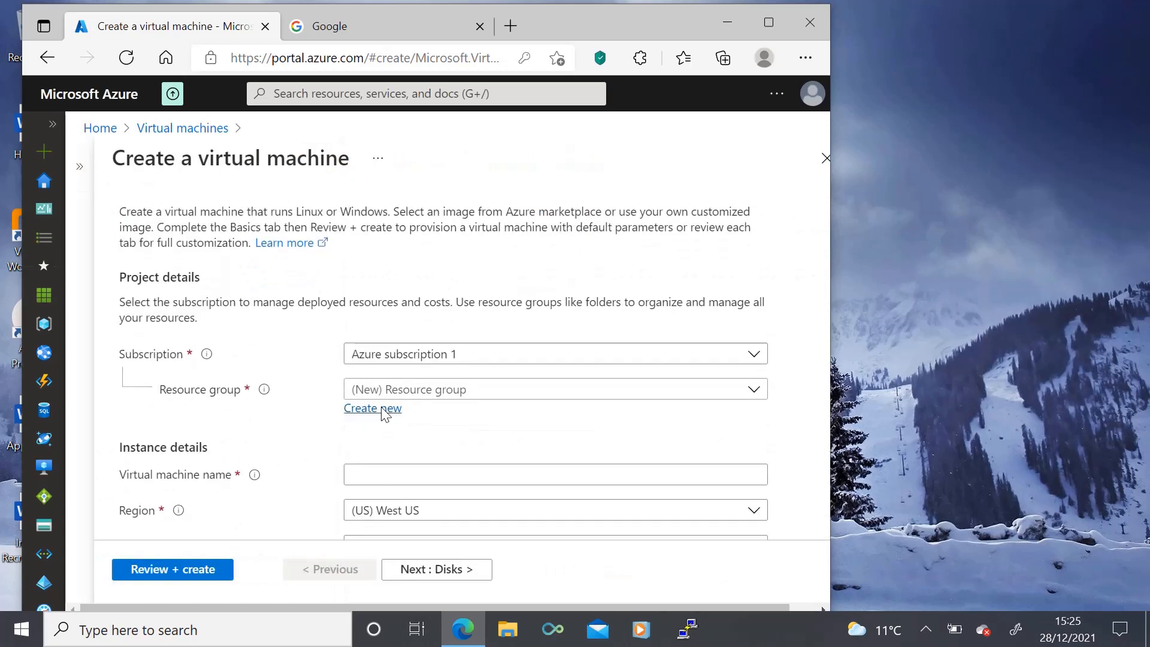
left_click(396, 390)
scroll(287, 425, "down", 2)
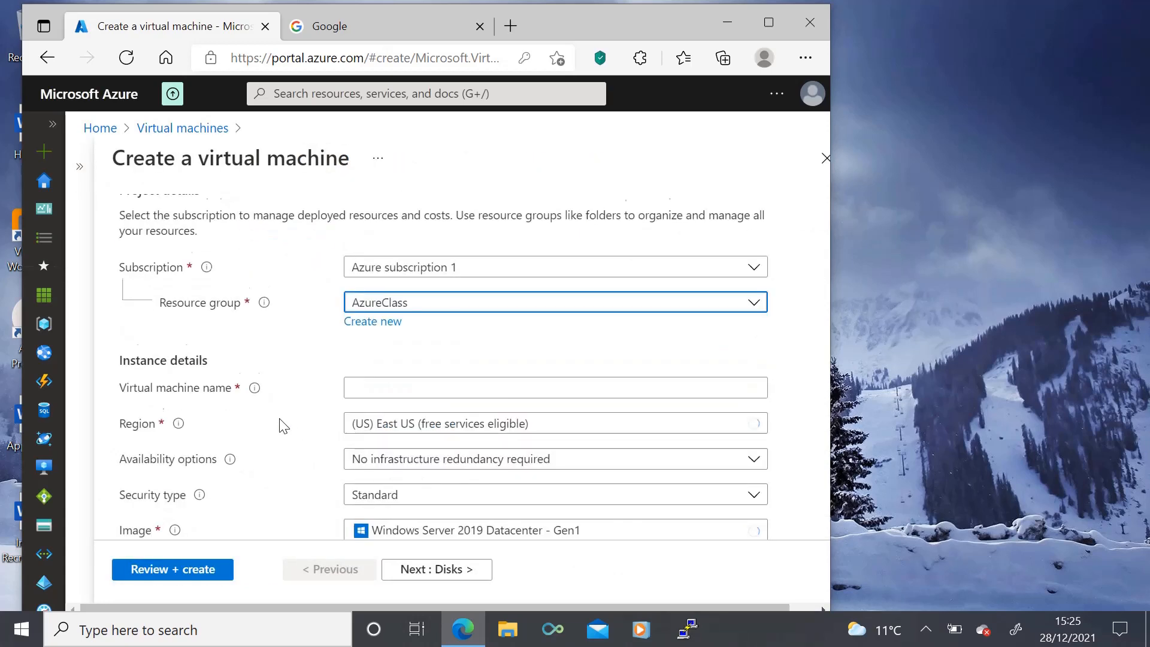
left_click(356, 372)
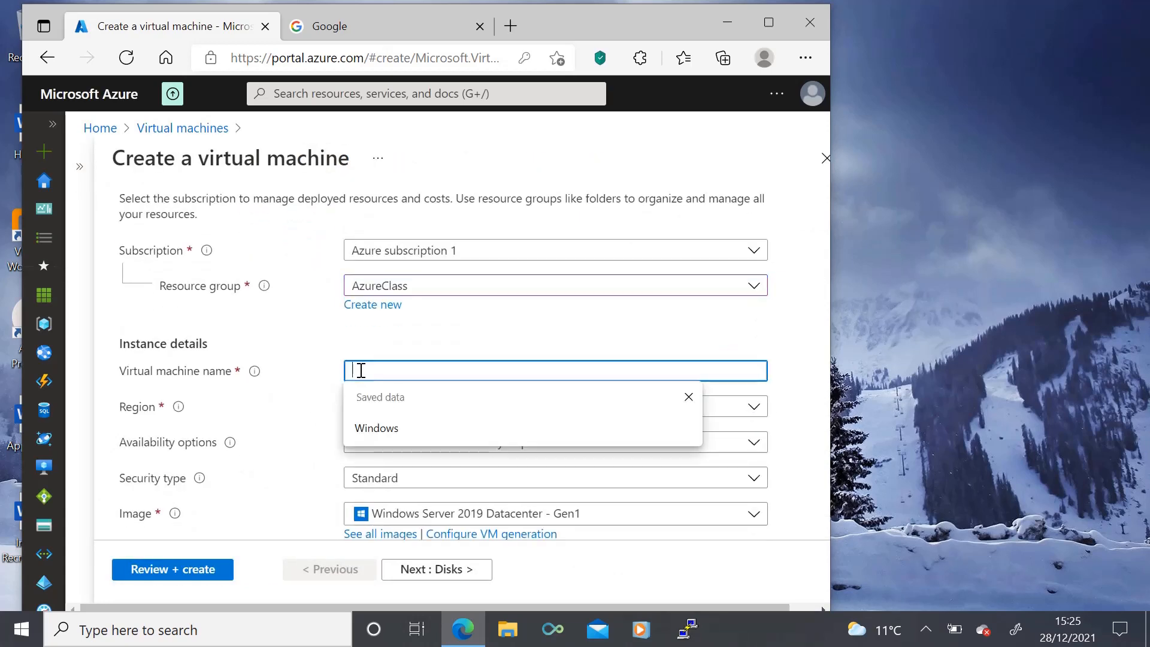
left_click(376, 428)
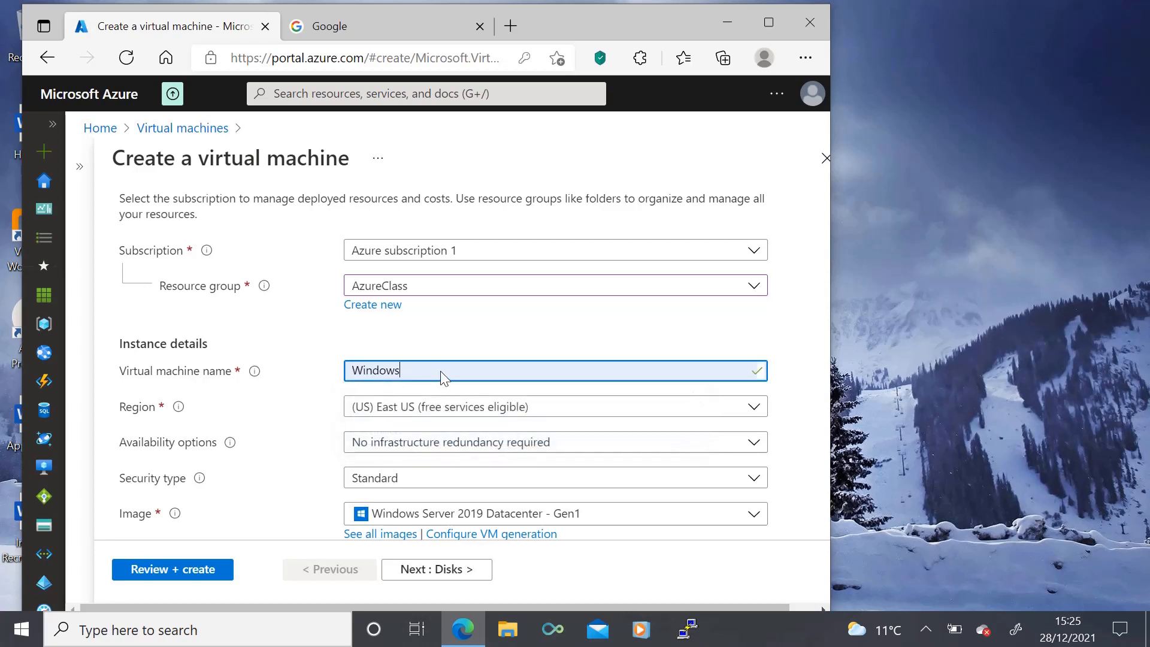
type("Web")
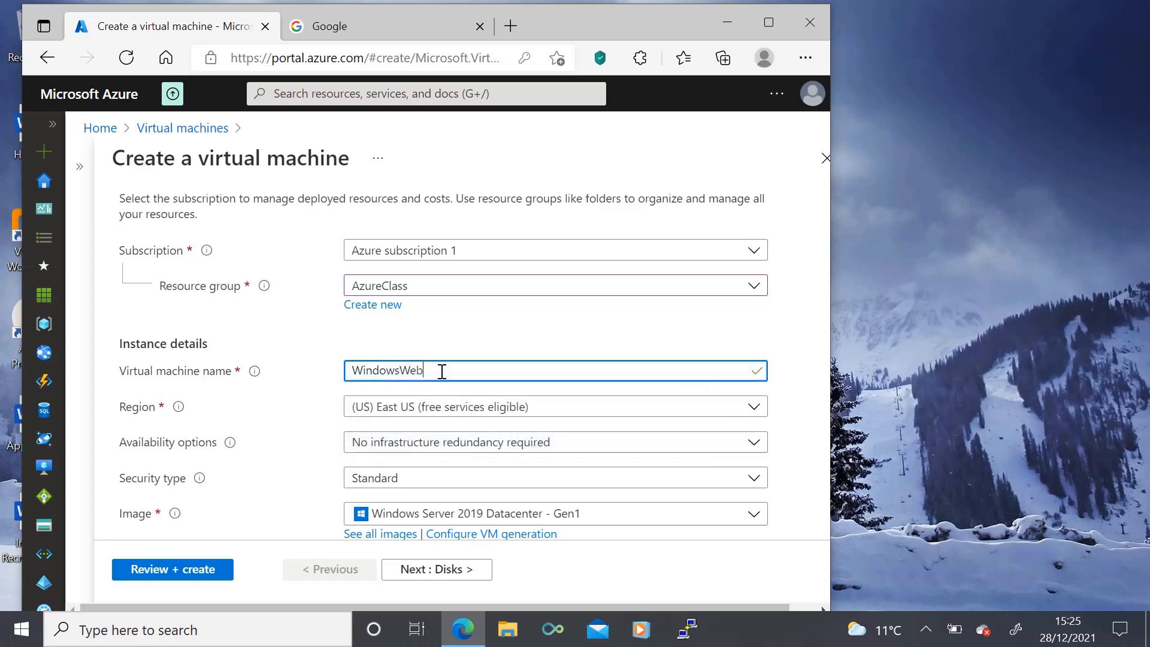
left_click(287, 416)
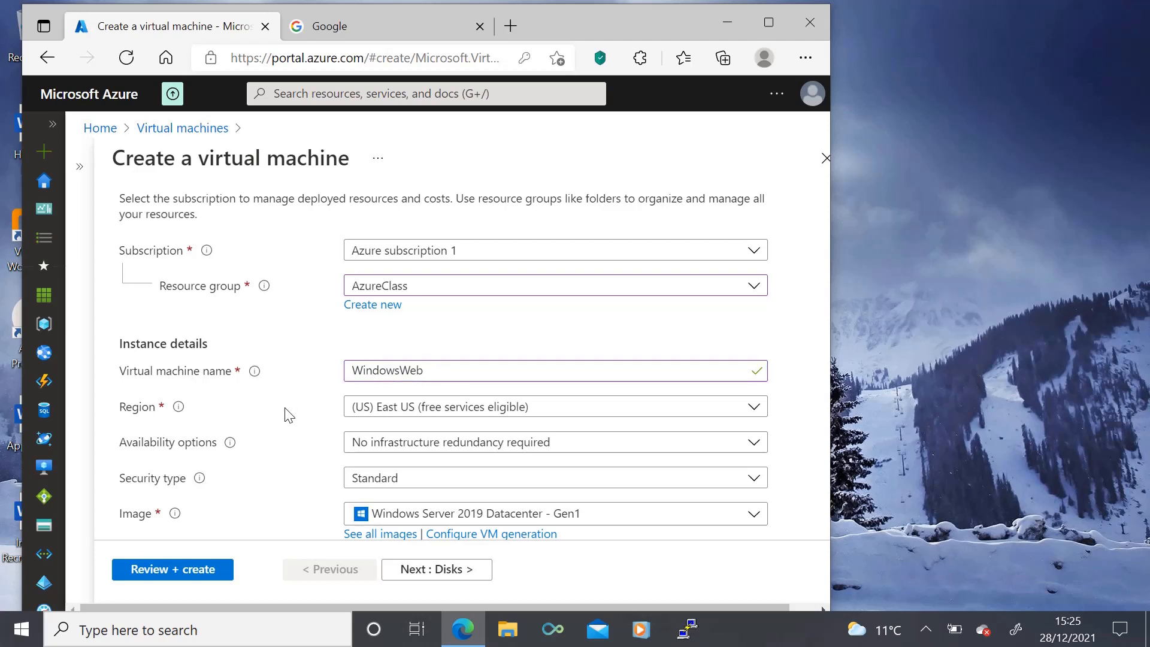
scroll(289, 417, "down", 2)
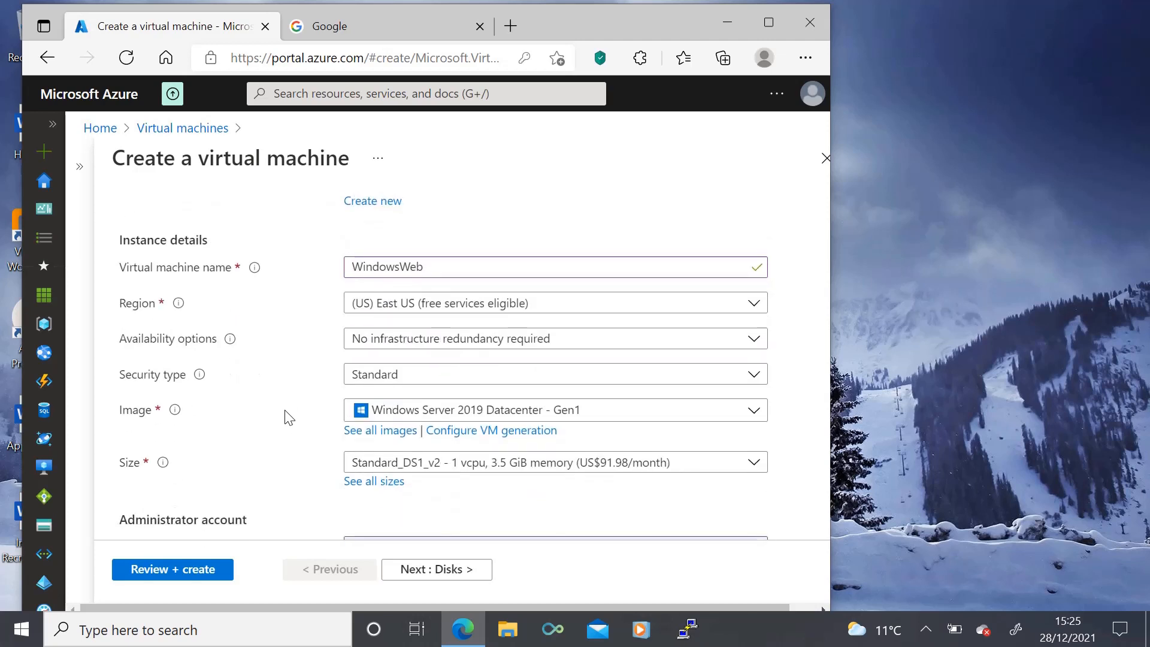
scroll(290, 417, "down", 3)
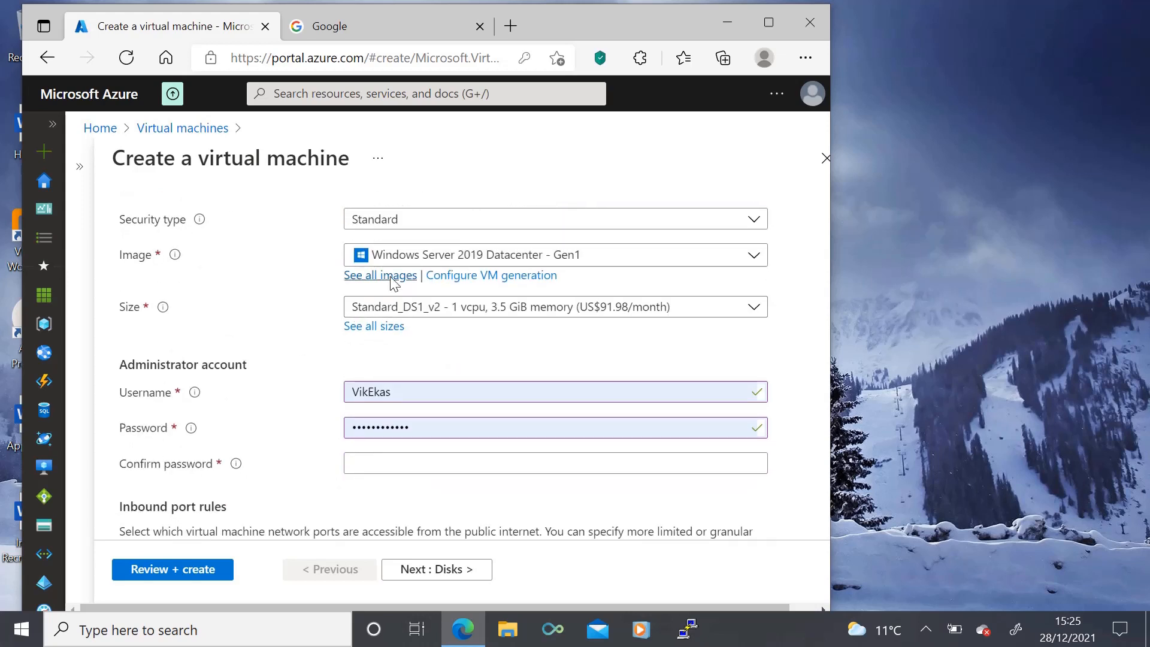
scroll(324, 342, "up", 1)
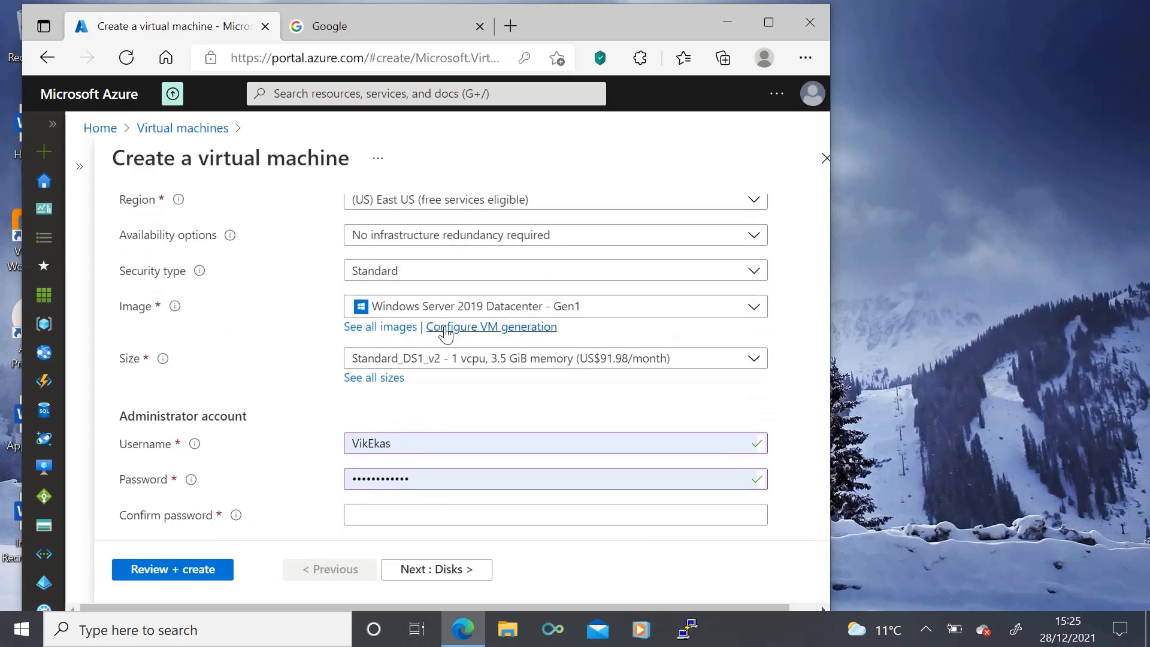
left_click(371, 327)
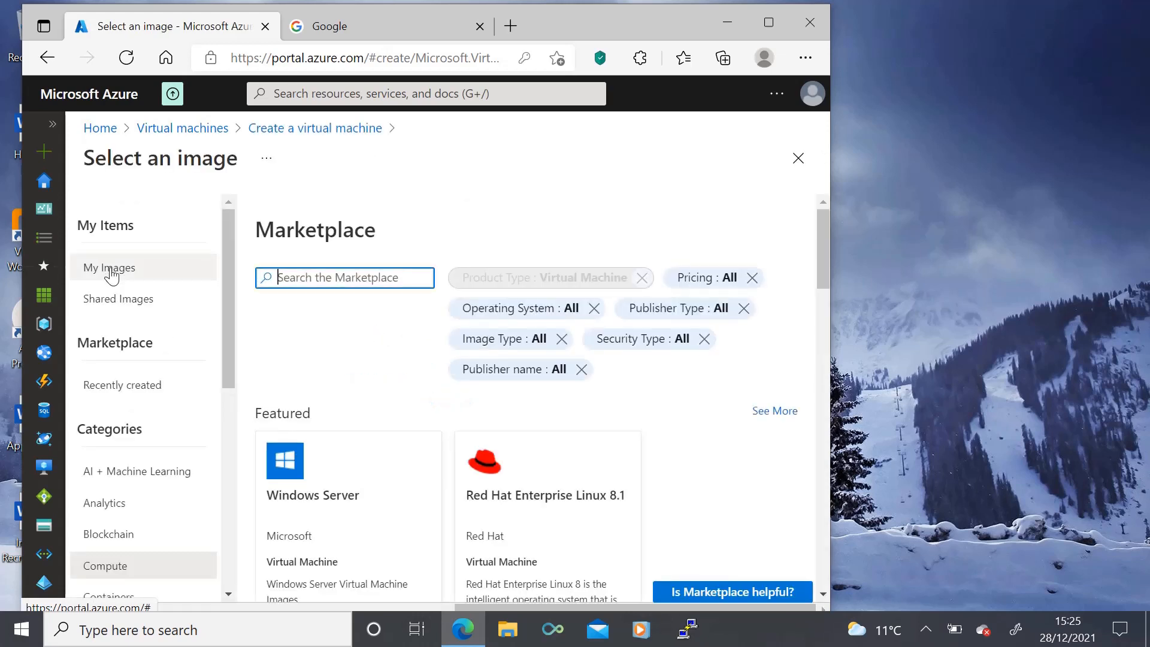
left_click(111, 271)
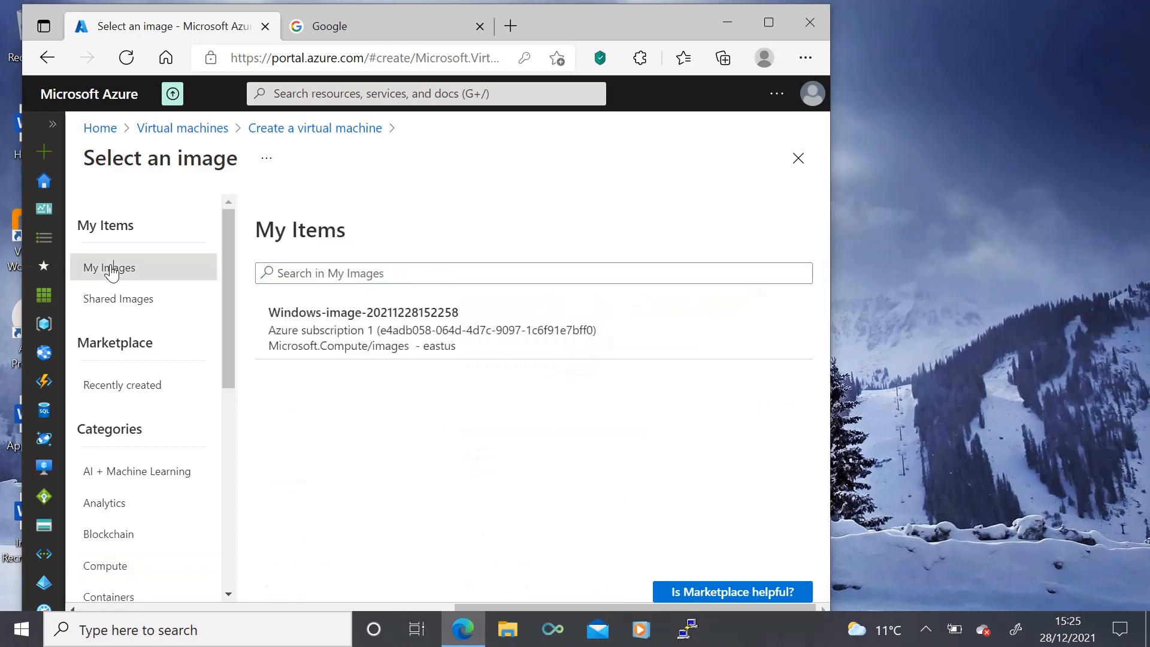
left_click(305, 316)
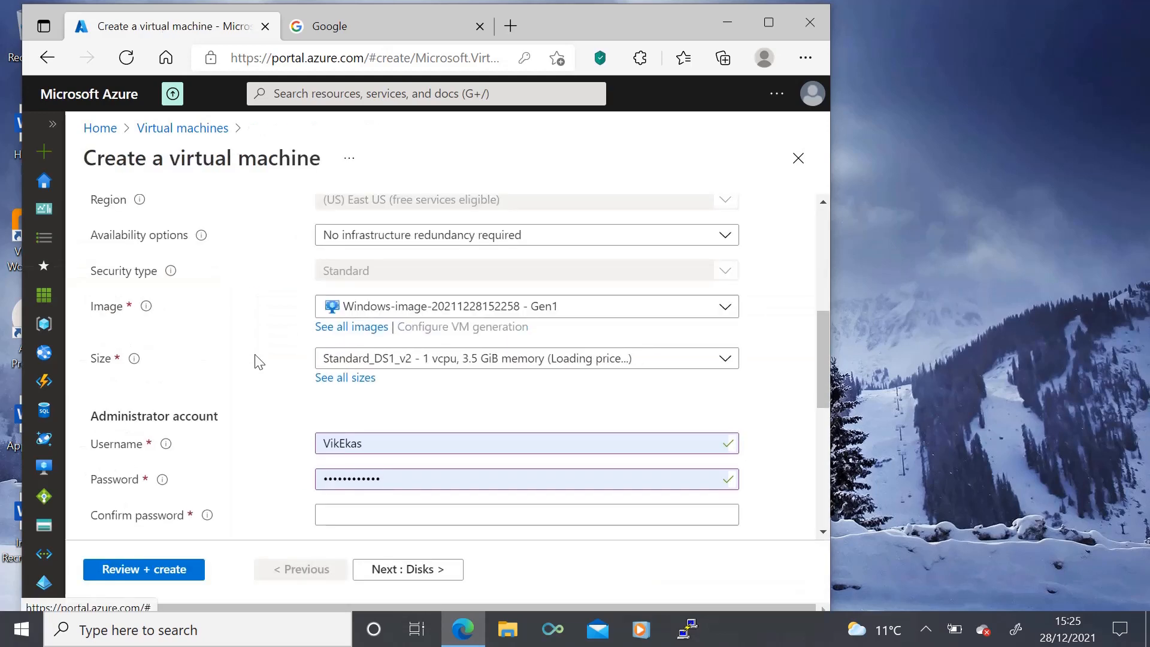
Fill in the administrator account's password confirmation with the saved password
scroll(259, 361, "down", 3)
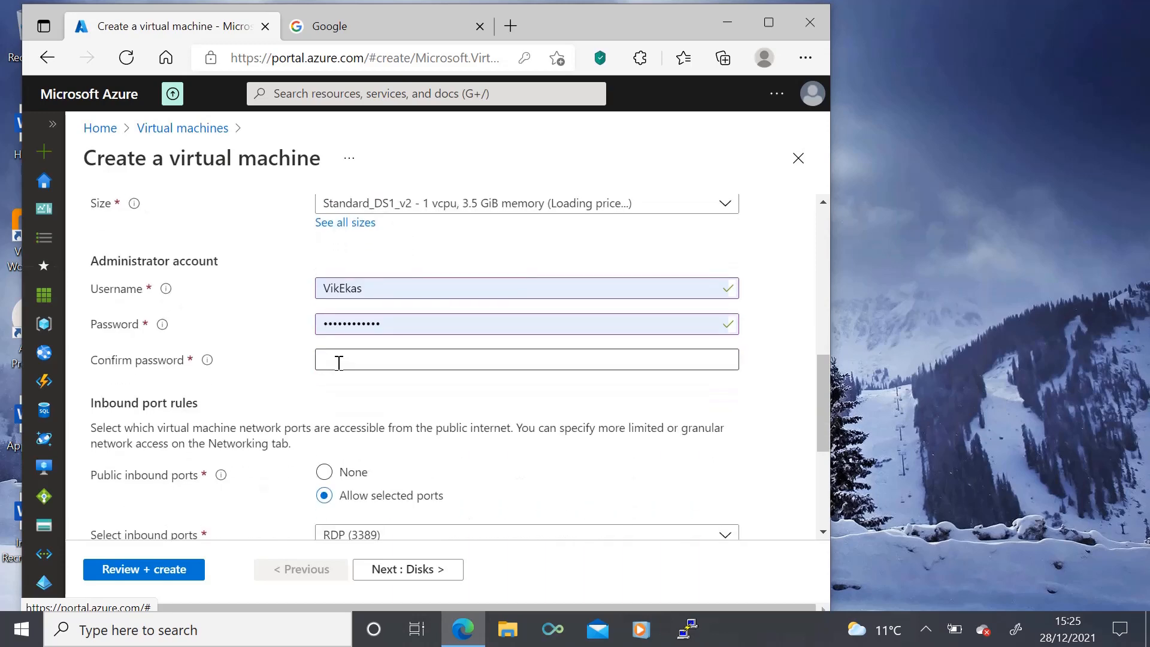
left_click(338, 362)
left_click(341, 412)
Allow HTTP (80) as a selected inbound port in addition to RDP (3389)
scroll(282, 367, "down", 2)
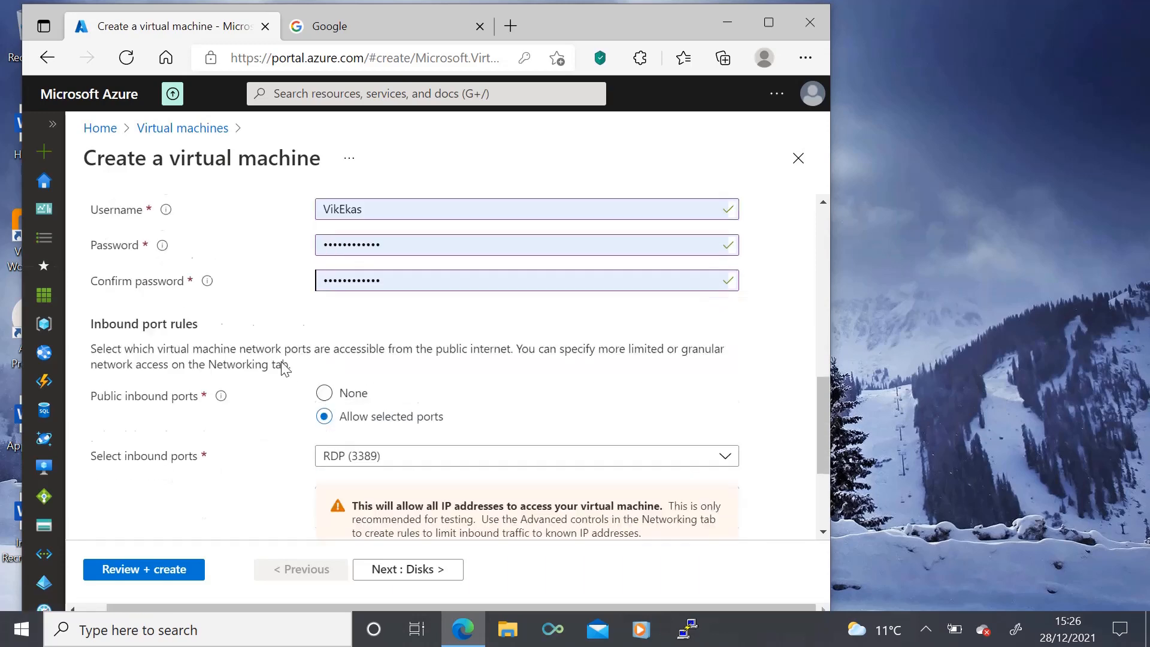
scroll(283, 368, "down", 2)
left_click(333, 328)
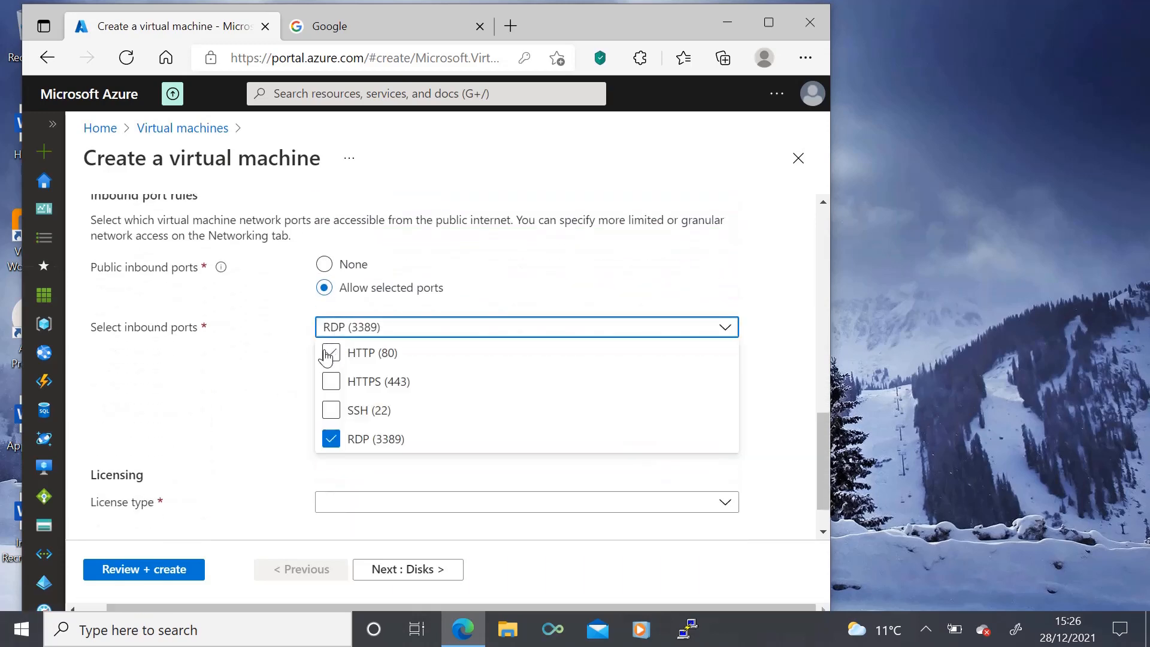
left_click(328, 354)
left_click(249, 405)
Set the license type to Windows server, opt to use an existing Windows Server license, and confirm eligibility for Azure Hybrid Benefit
scroll(248, 410, "down", 1)
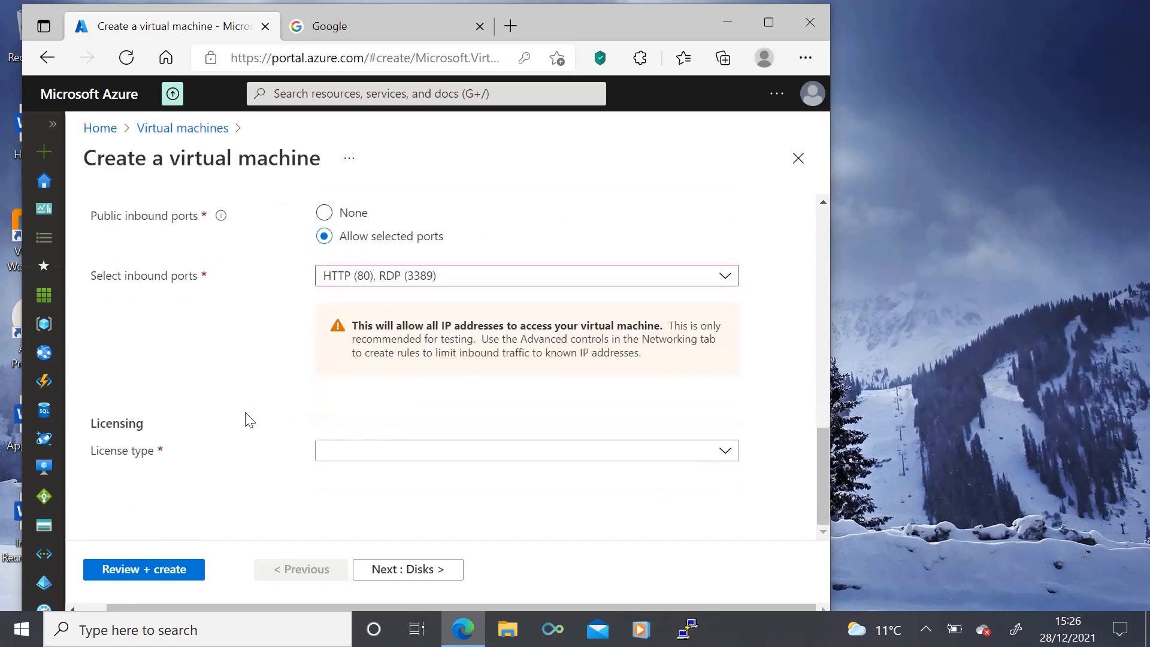
left_click(329, 459)
left_click(333, 474)
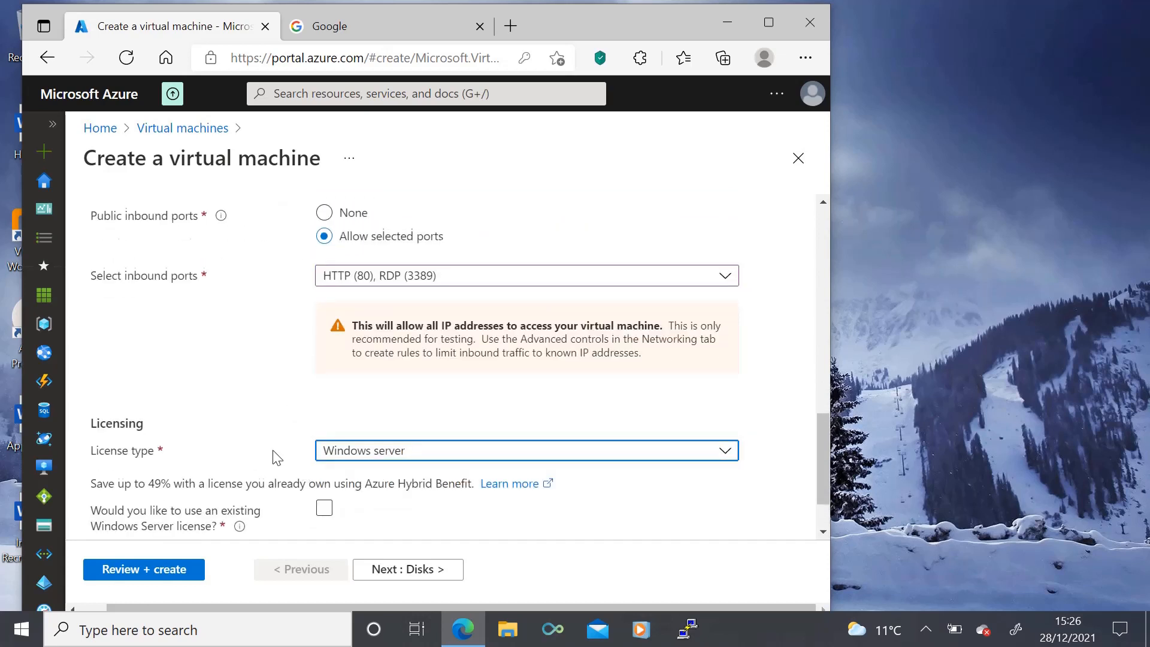
scroll(359, 457, "down", 1)
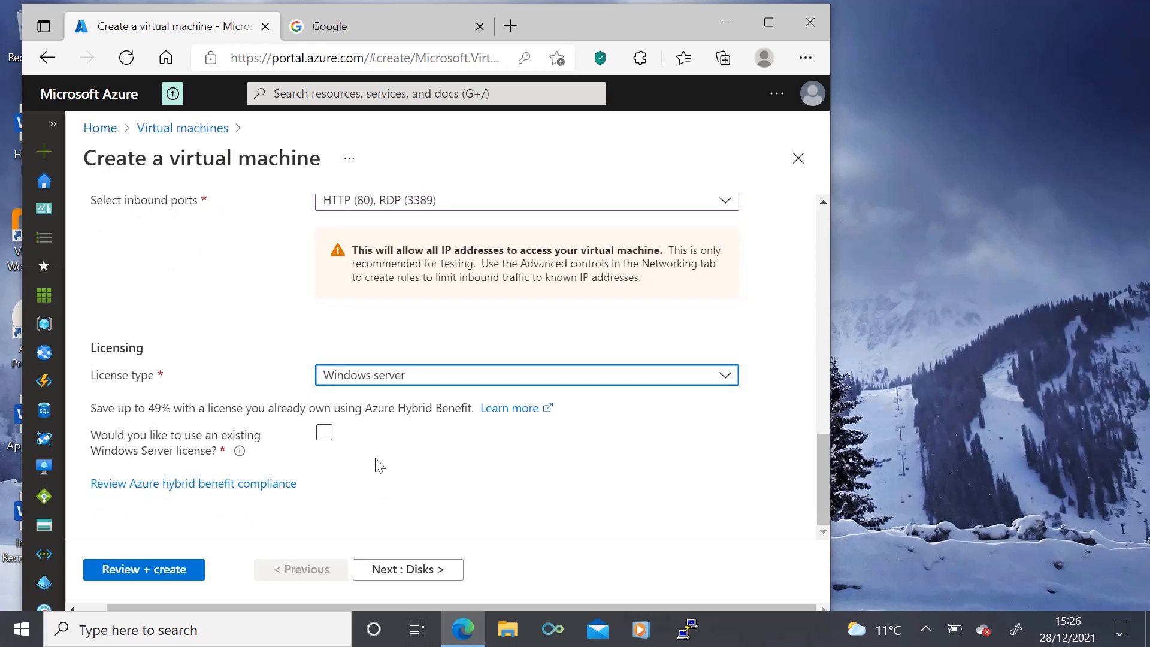
left_click(324, 432)
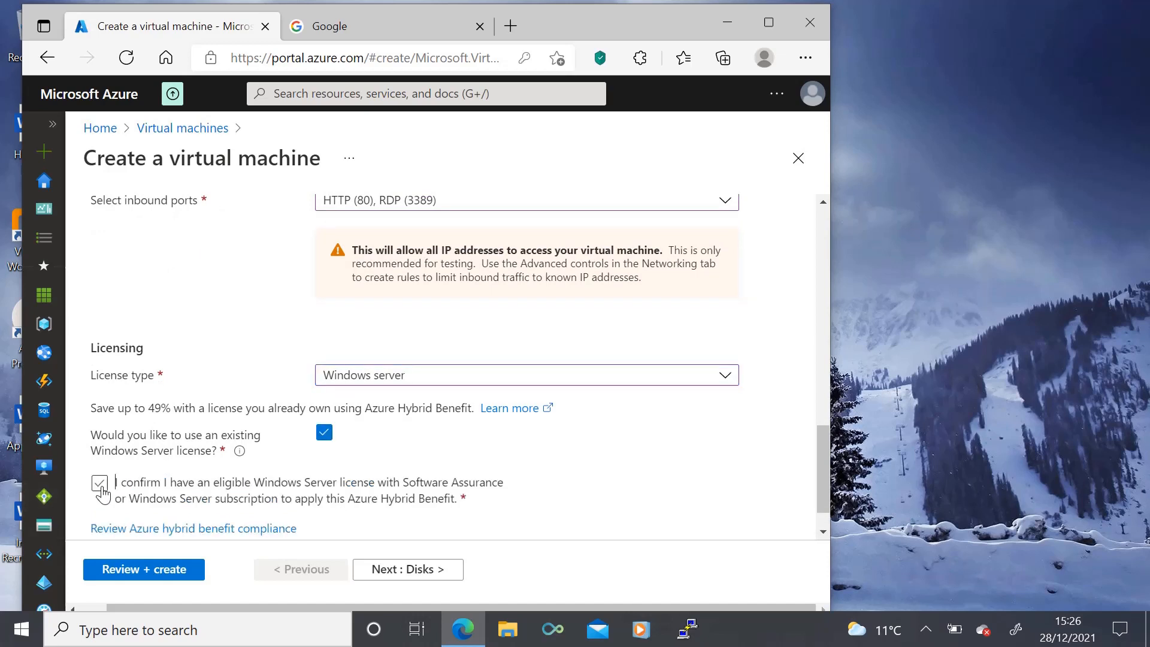
left_click(100, 490)
scroll(530, 456, "down", 1)
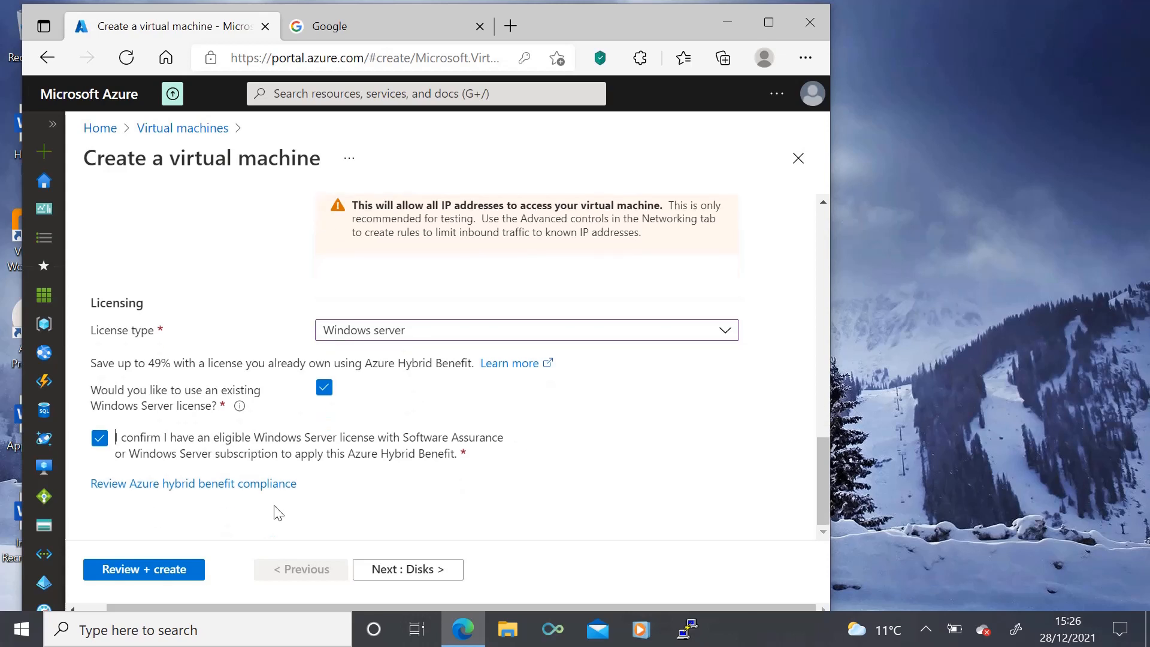
Review and create the virtual machine, and open its resource page from the completed deployment
left_click(154, 567)
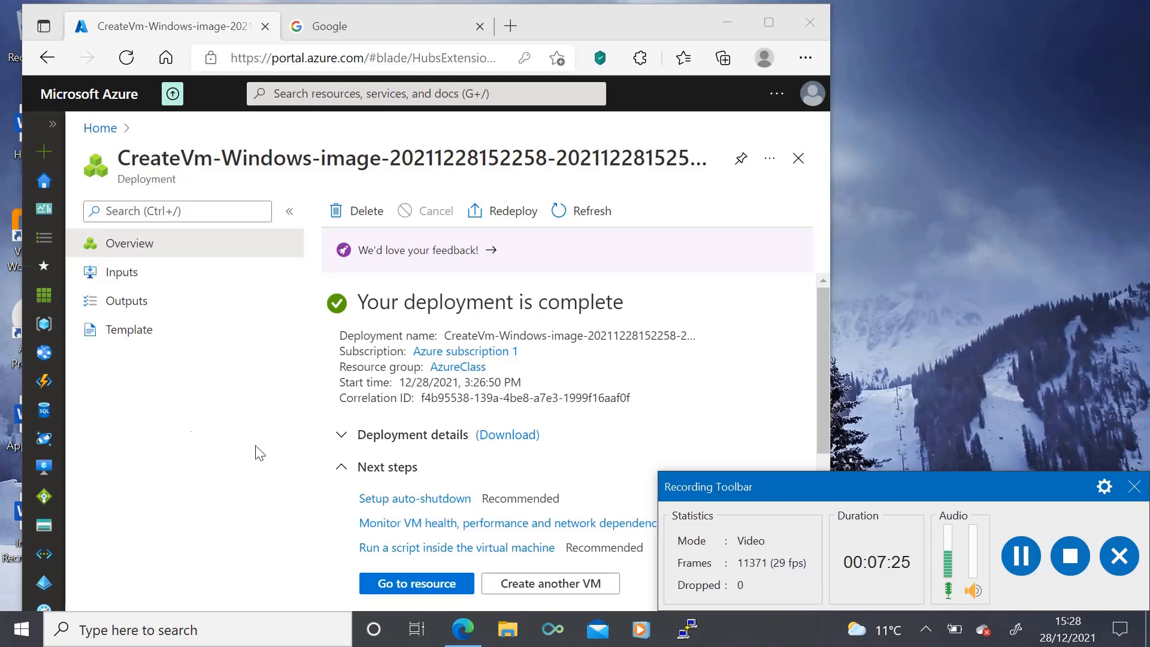
left_click(386, 583)
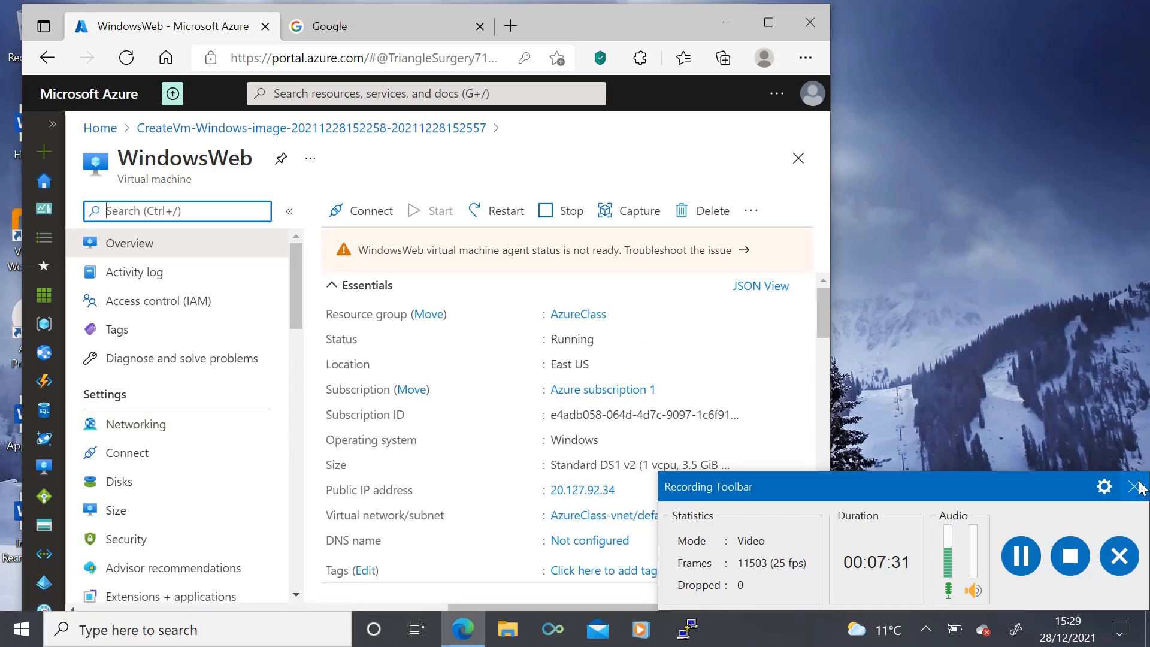
Copy the public IP address of WindowsWeb, load it in the Google tab to check the web server, and return to the Azure portal
scroll(663, 429, "down", 1)
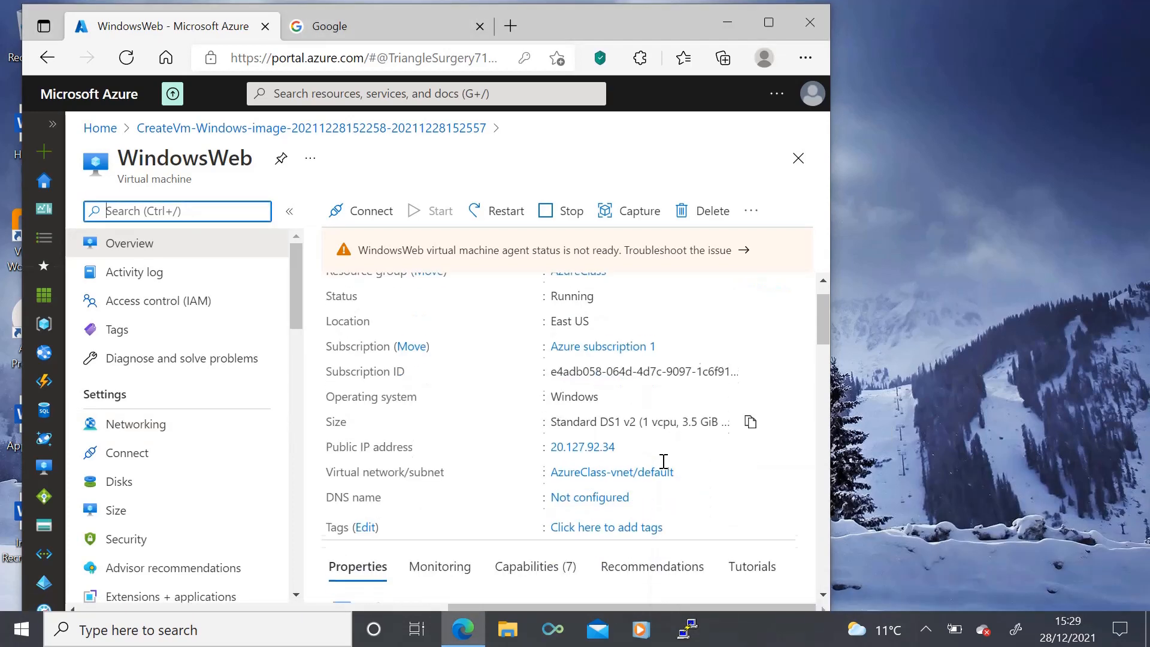
left_click(627, 441)
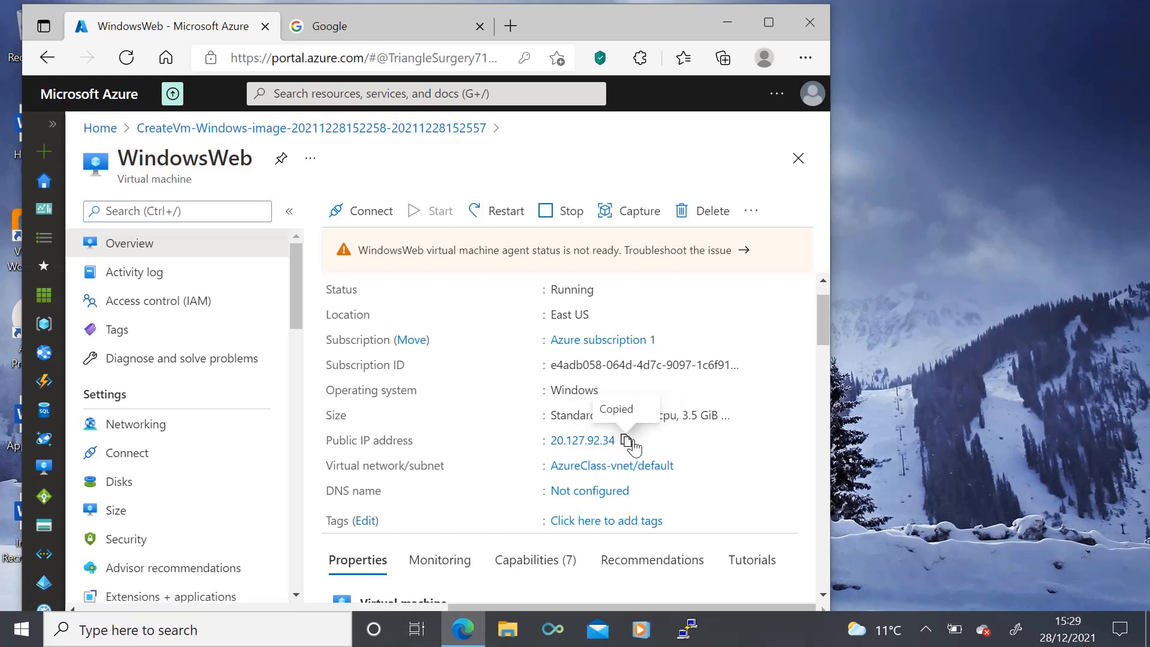
left_click(373, 35)
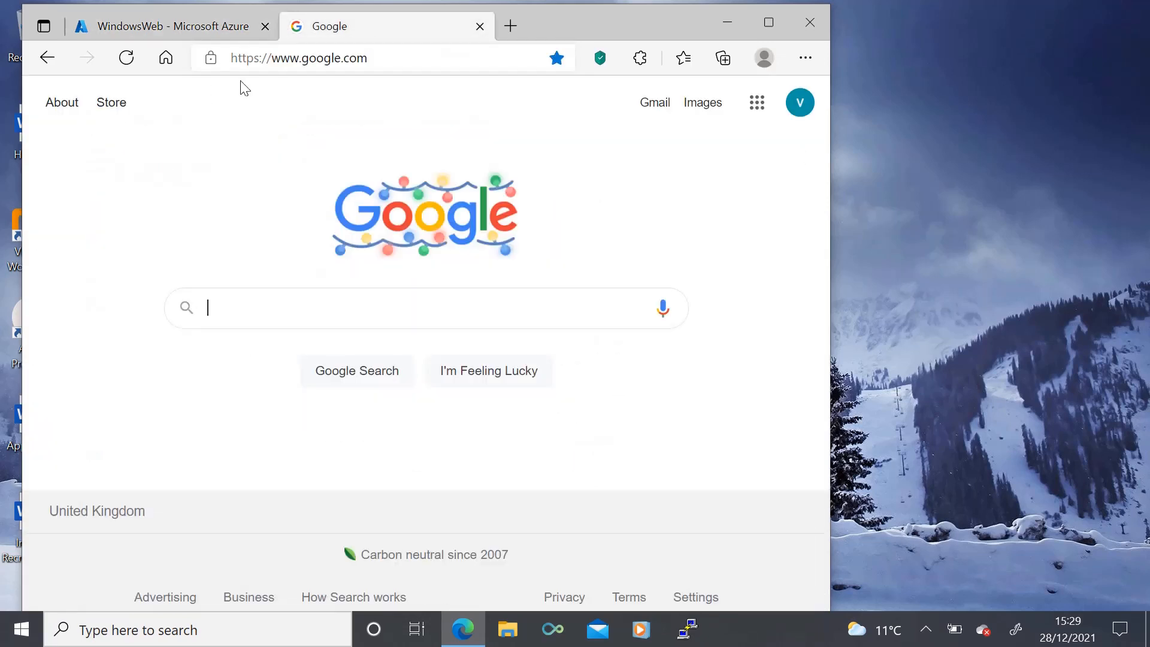
left_click(283, 53)
key("ctrl+v")
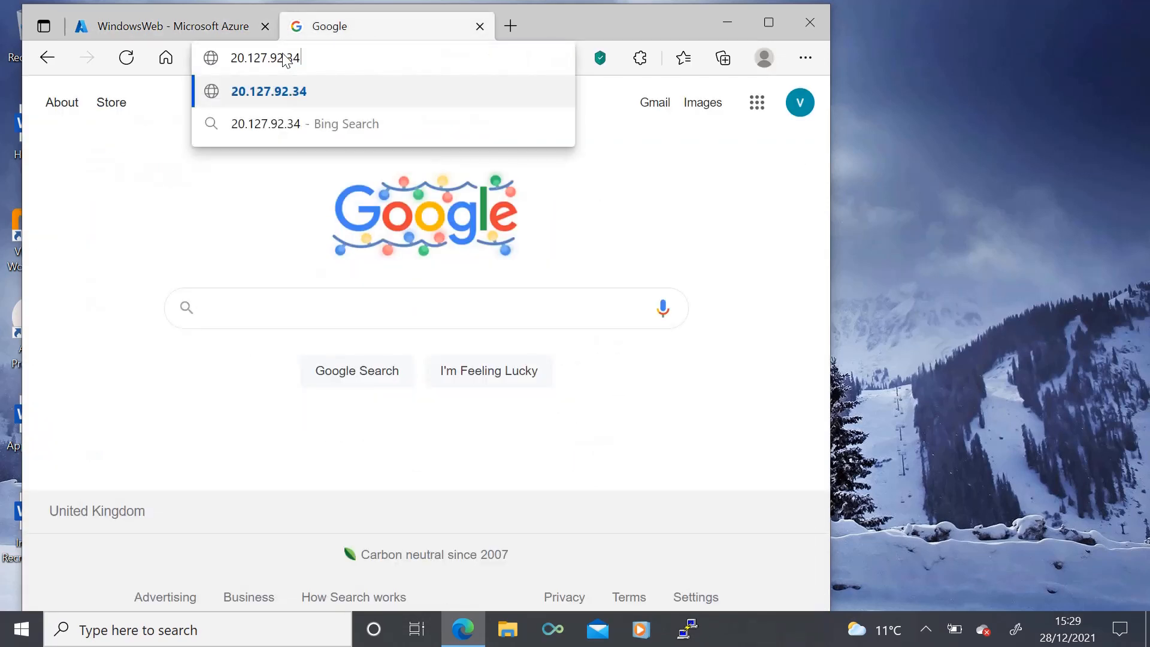
key("Return")
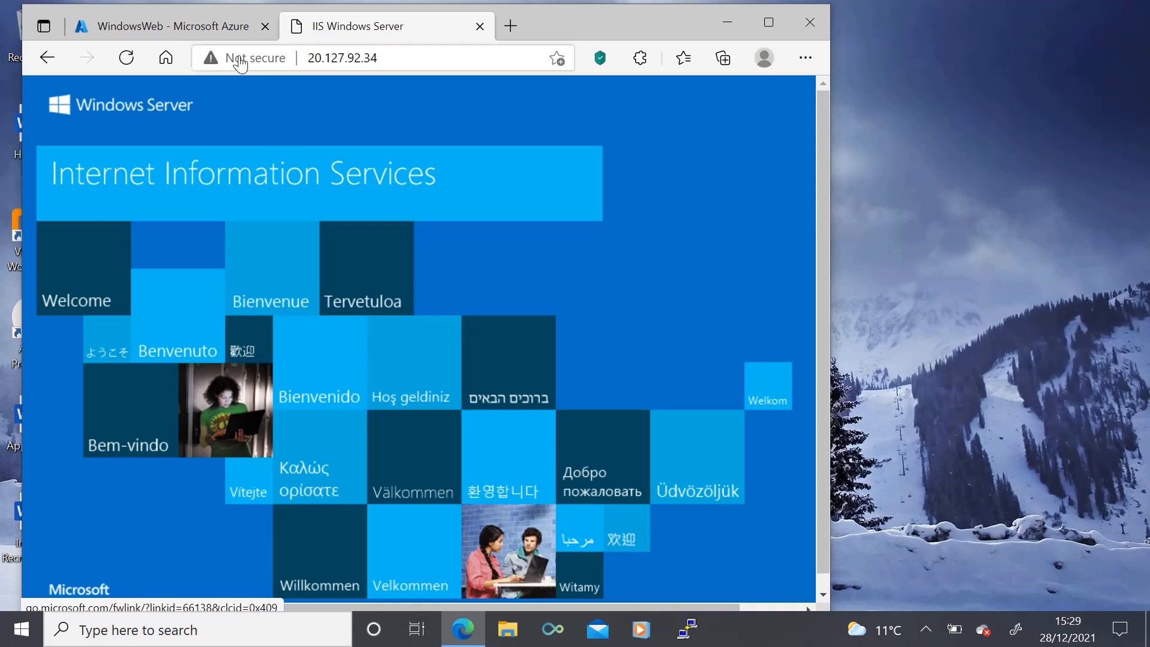
left_click(196, 26)
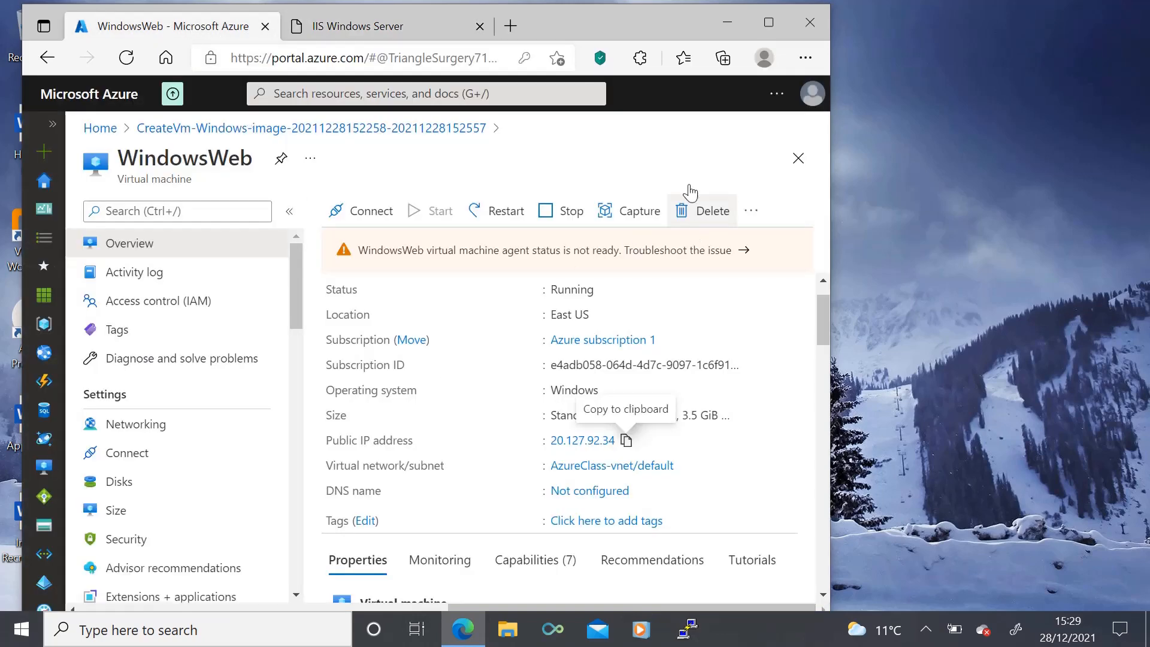